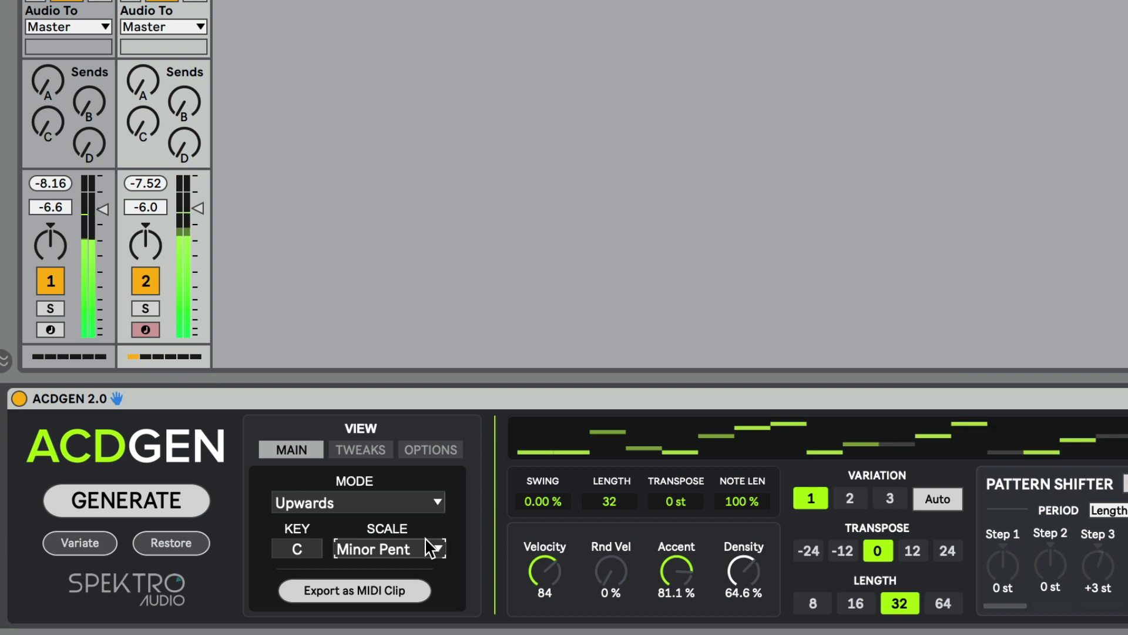
Switch ACDGEN's scale to Lydian, raise the key a semitone, and transpose the pattern -12.
{"action": "left_click", "coordinate": [427, 541]}
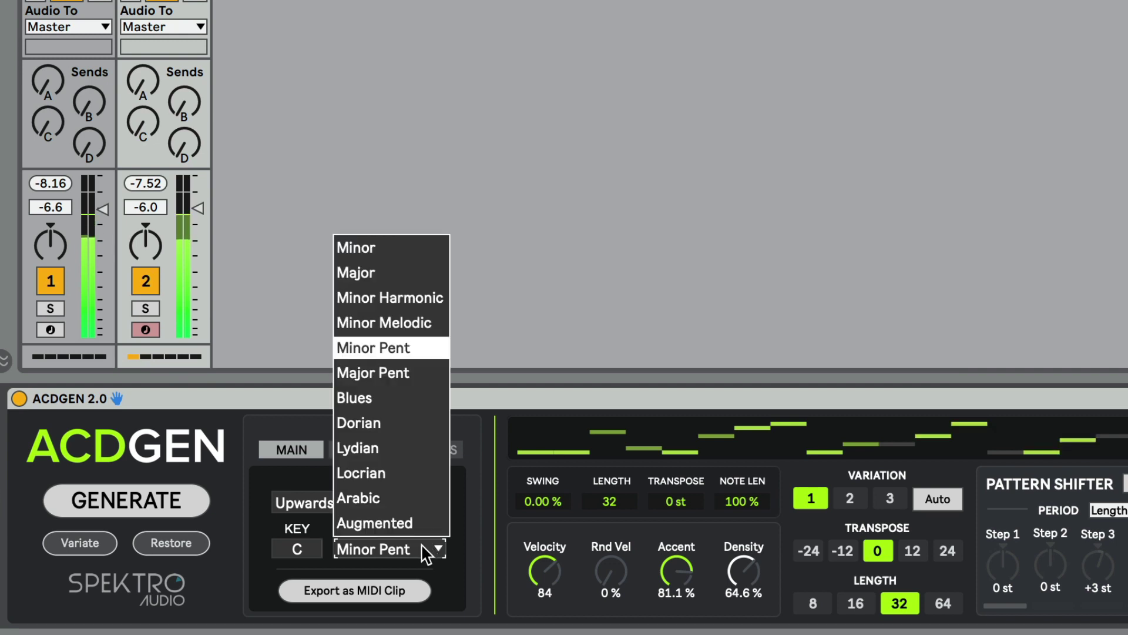
{"action": "left_click", "coordinate": [395, 457]}
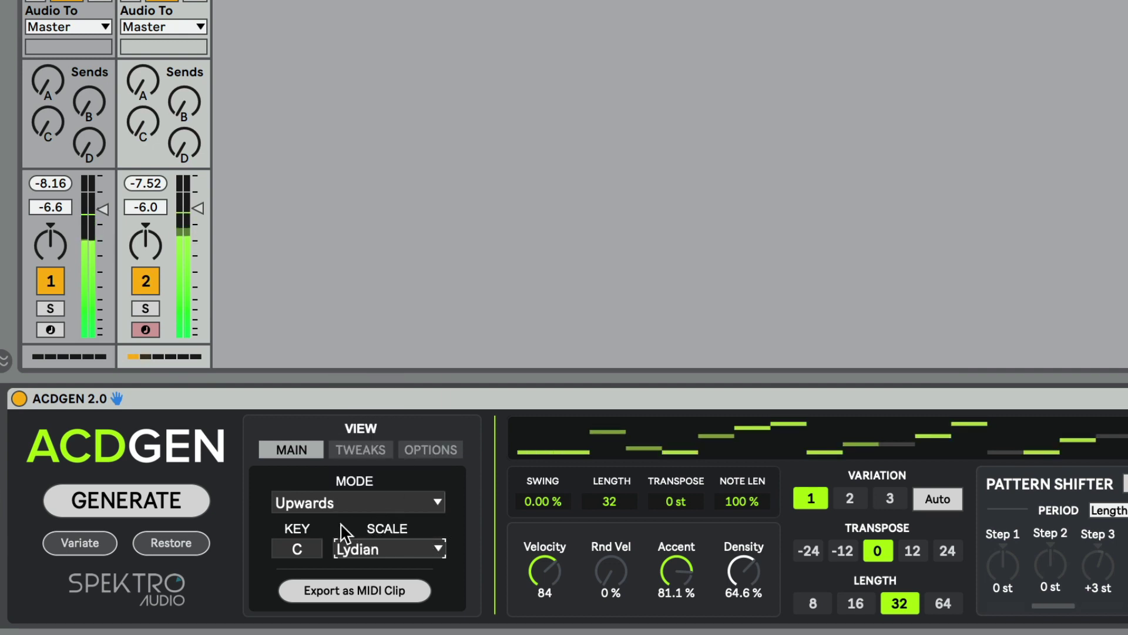
{"action": "left_click", "coordinate": [306, 551]}
{"action": "key", "text": "Up"}
{"action": "left_click", "coordinate": [405, 553]}
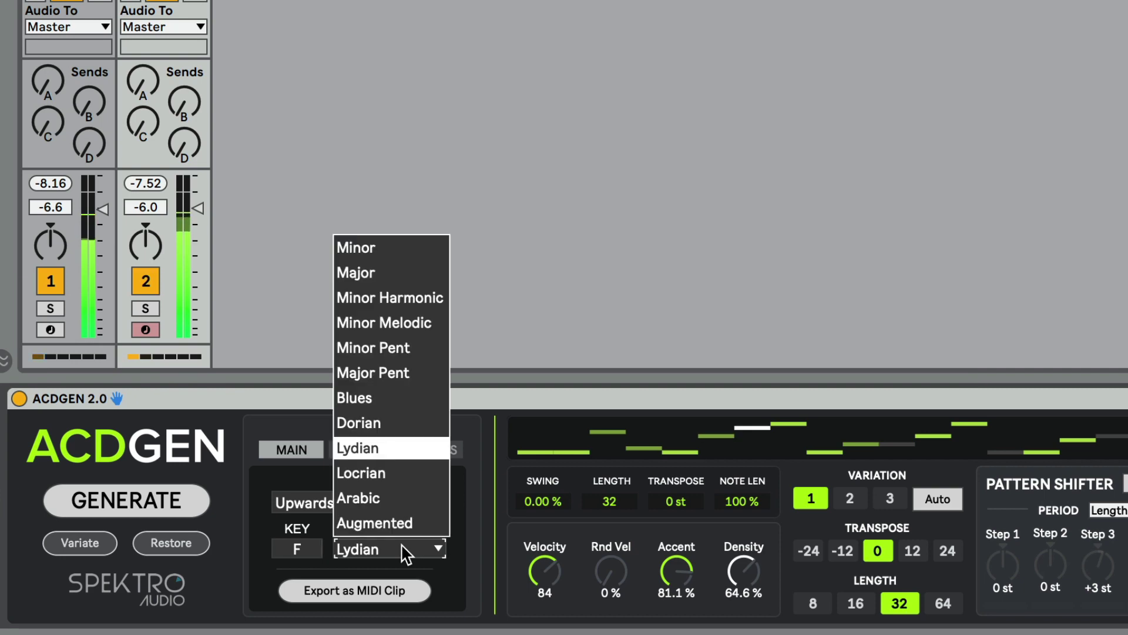
{"action": "left_click", "coordinate": [842, 552]}
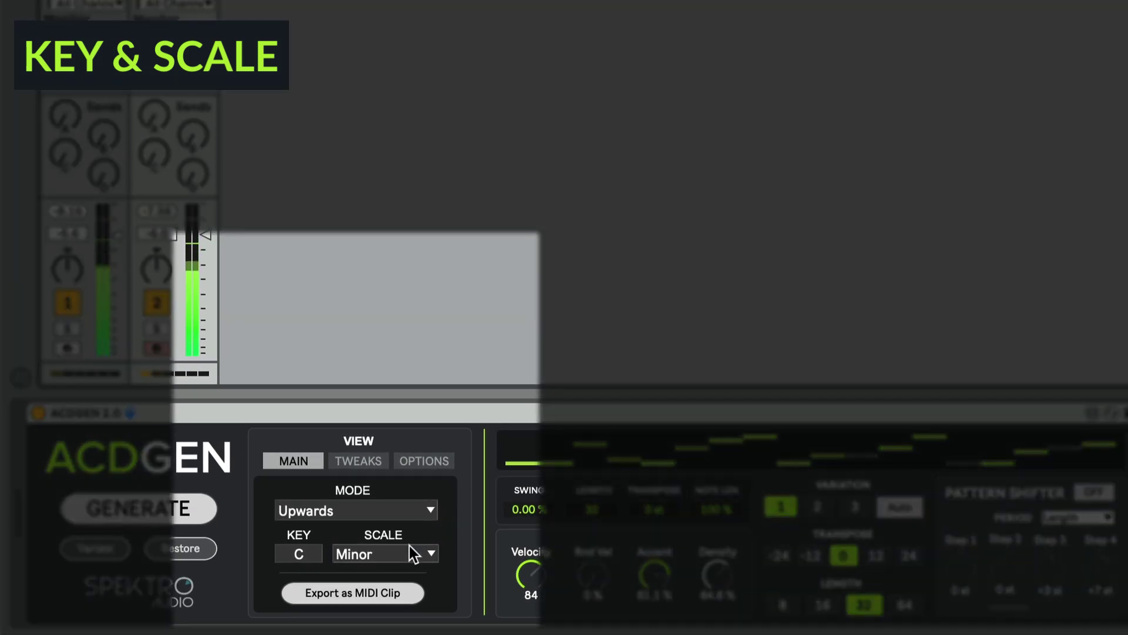
Try the Minor Pent scale, settle on Lydian, and raise the key from C to D.
{"action": "left_click", "coordinate": [410, 547]}
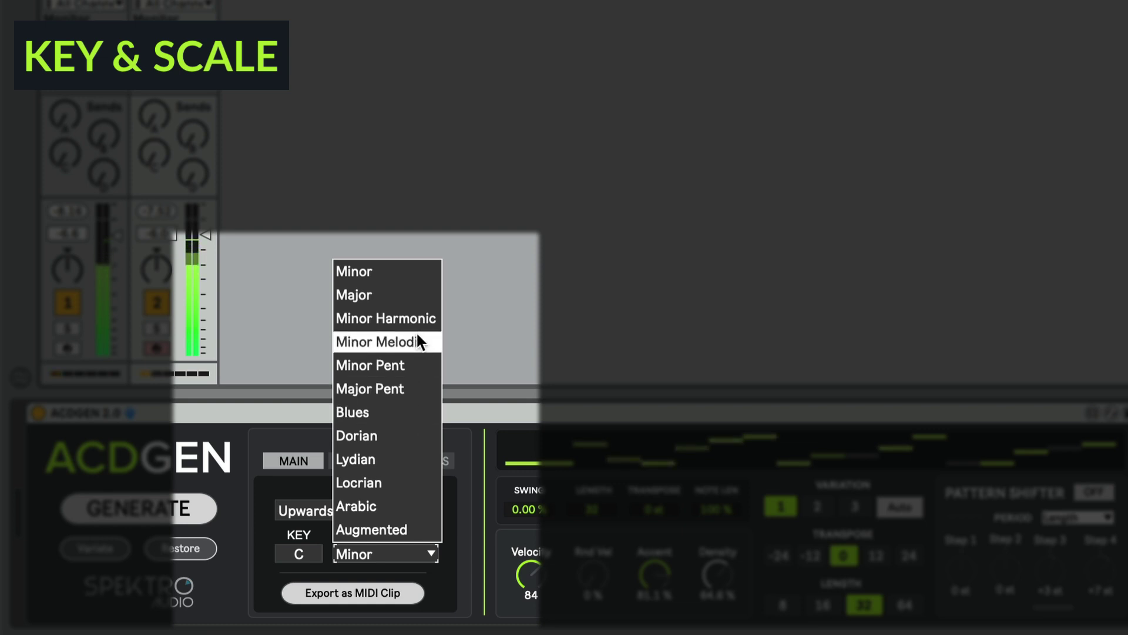
{"action": "left_click", "coordinate": [408, 364]}
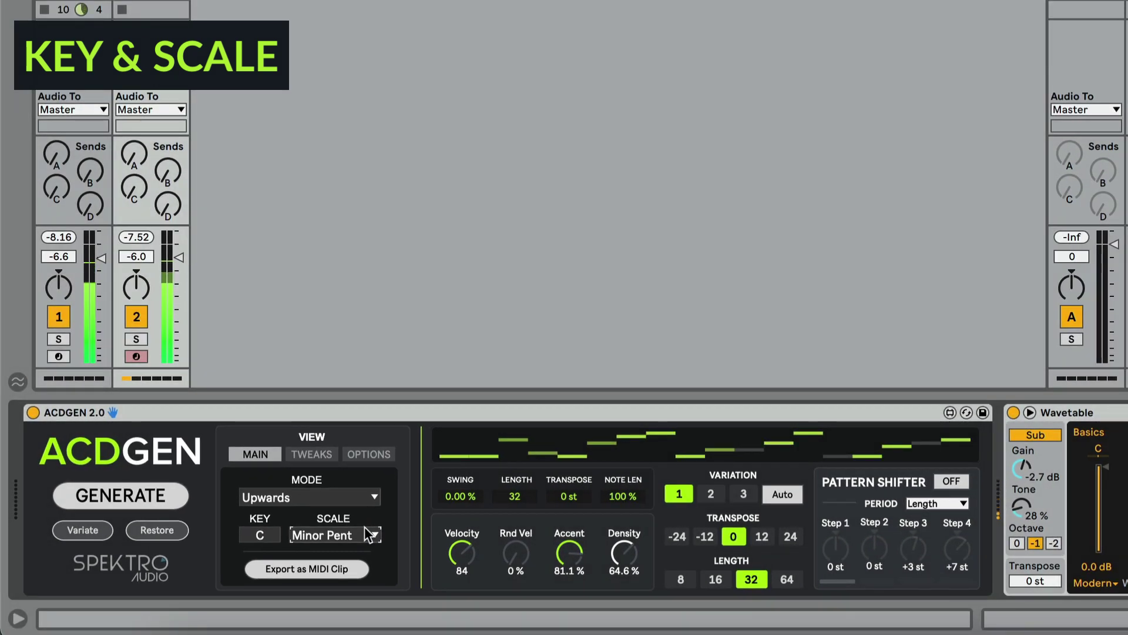
{"action": "left_click", "coordinate": [365, 535]}
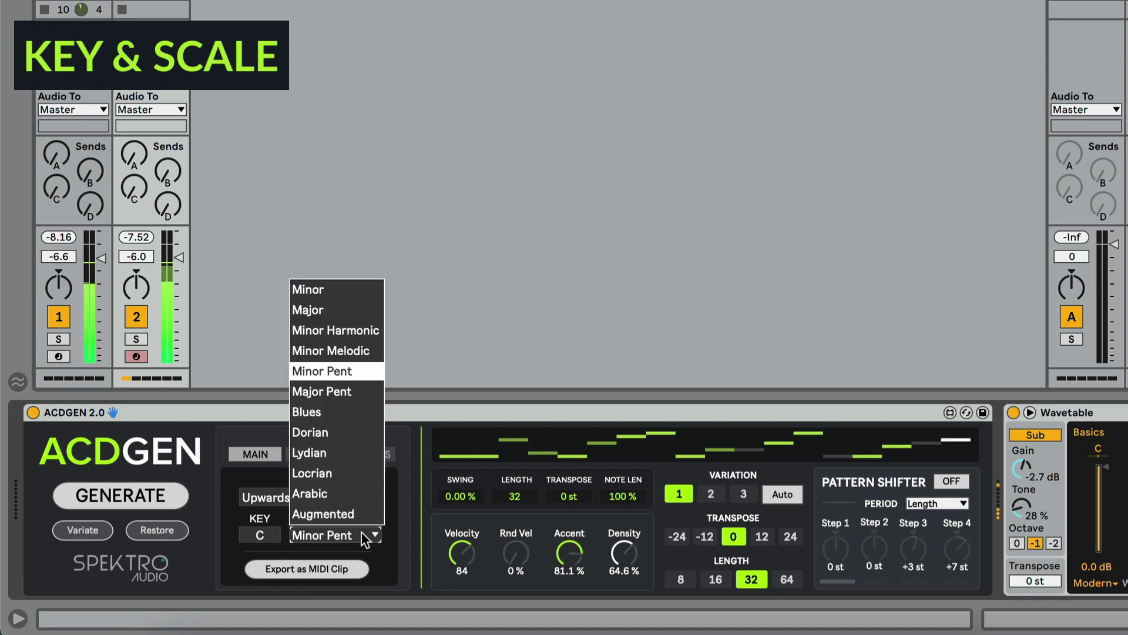
{"action": "left_click", "coordinate": [338, 457]}
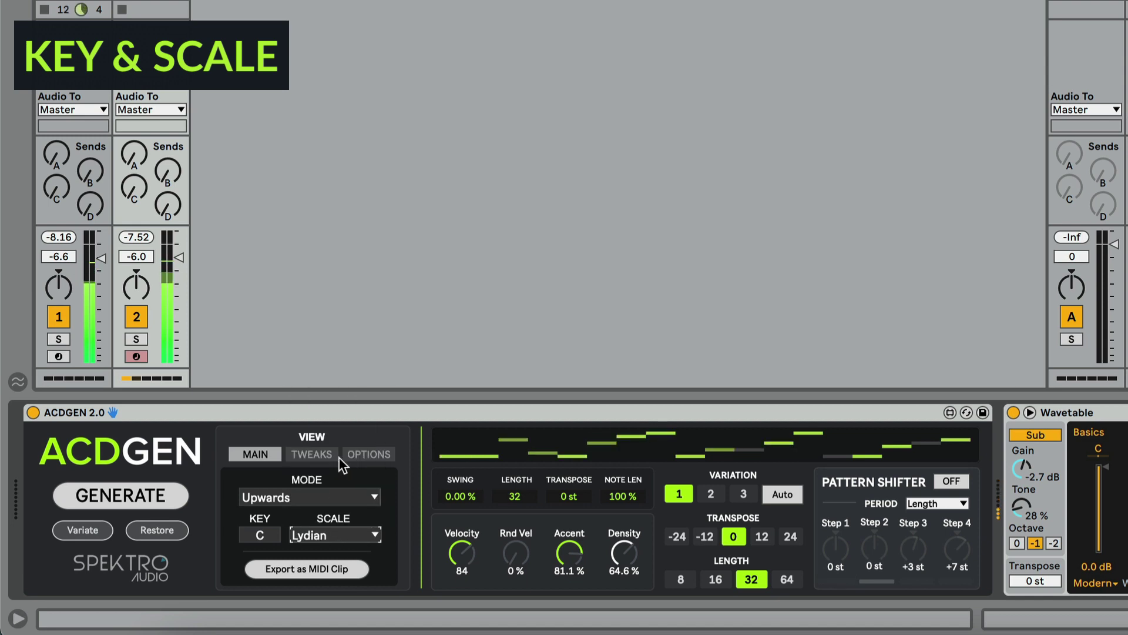
{"action": "left_click", "coordinate": [266, 537]}
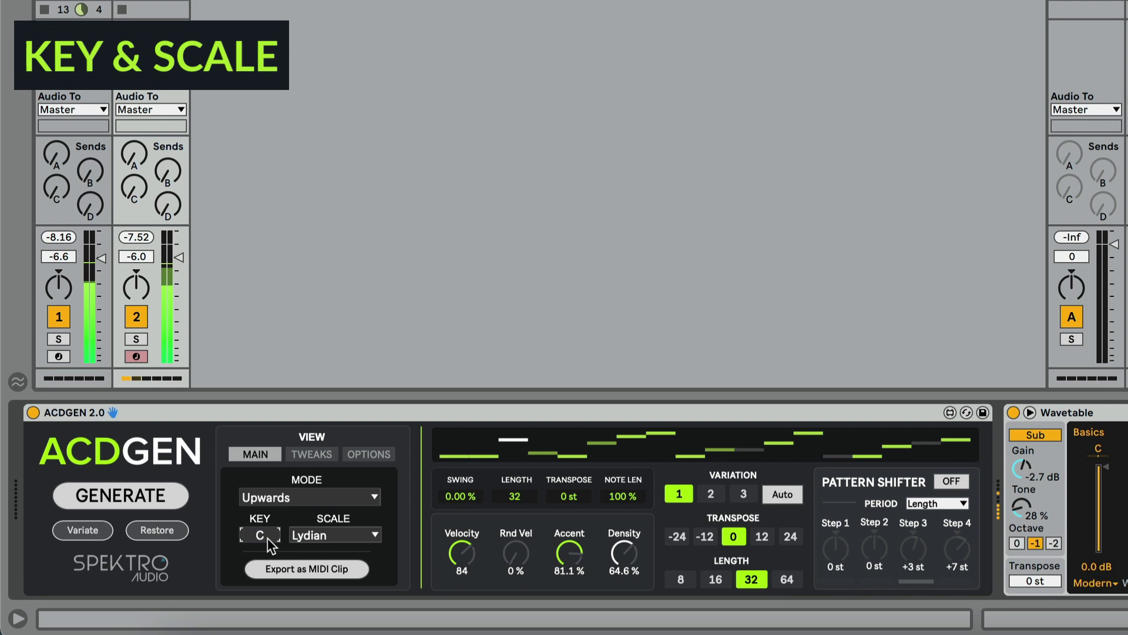
{"action": "key", "text": "Up"}
{"action": "key", "text": "Up"}
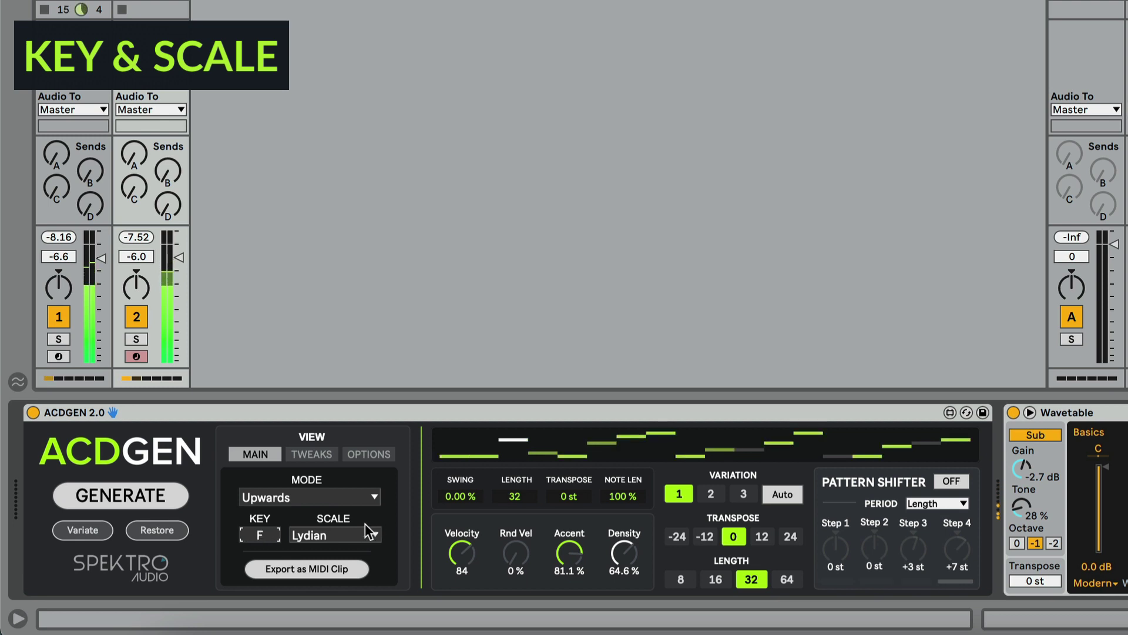
Transpose the ACDGEN pattern -12 and switch to Variation 2.
{"action": "left_click", "coordinate": [349, 536]}
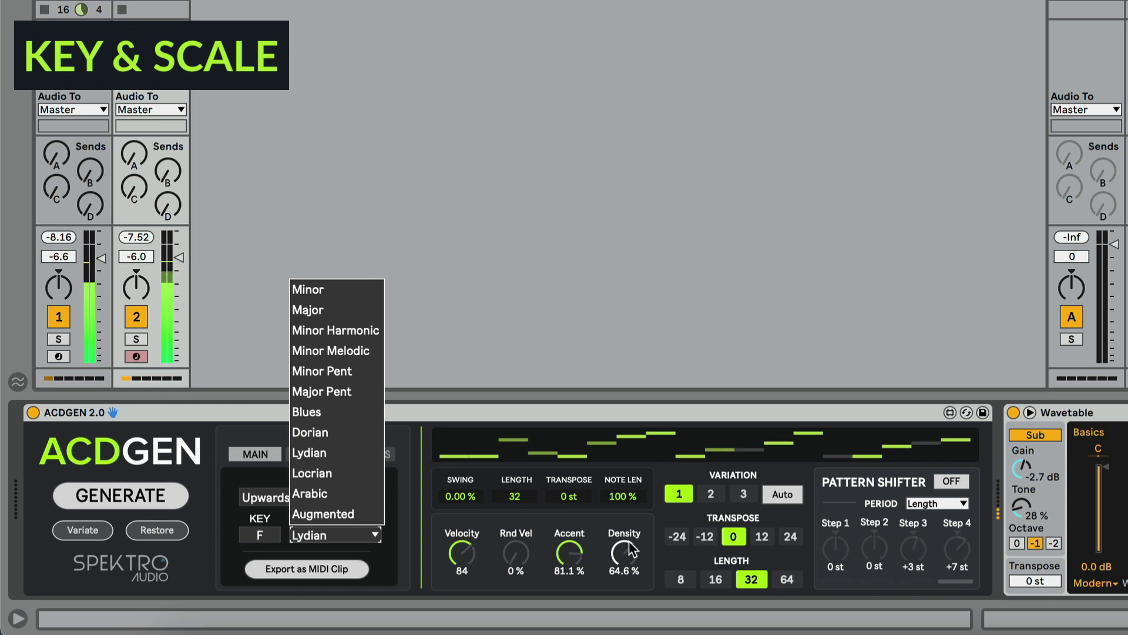
{"action": "left_click", "coordinate": [705, 538]}
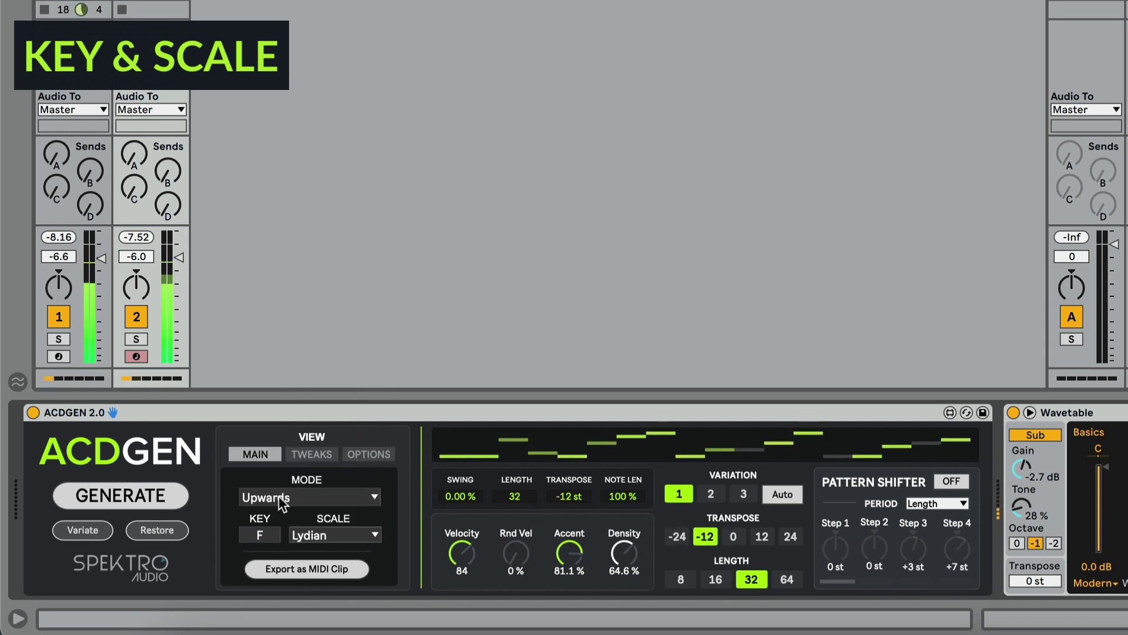
{"action": "left_click", "coordinate": [717, 493]}
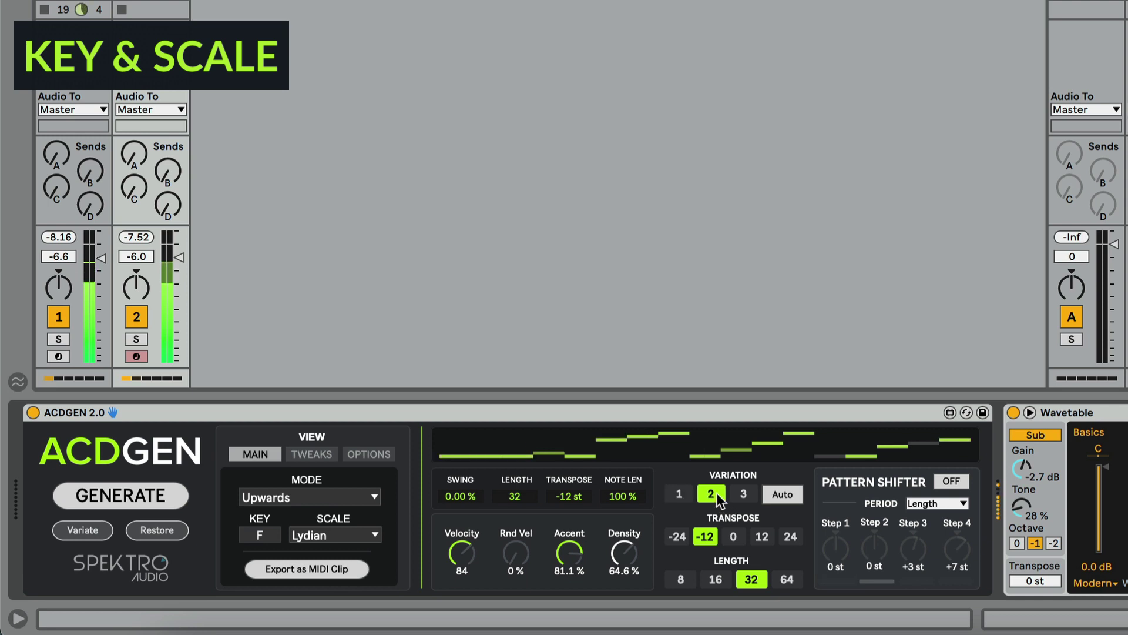
Change the scale to Major, then to Minor.
{"action": "left_click", "coordinate": [306, 535]}
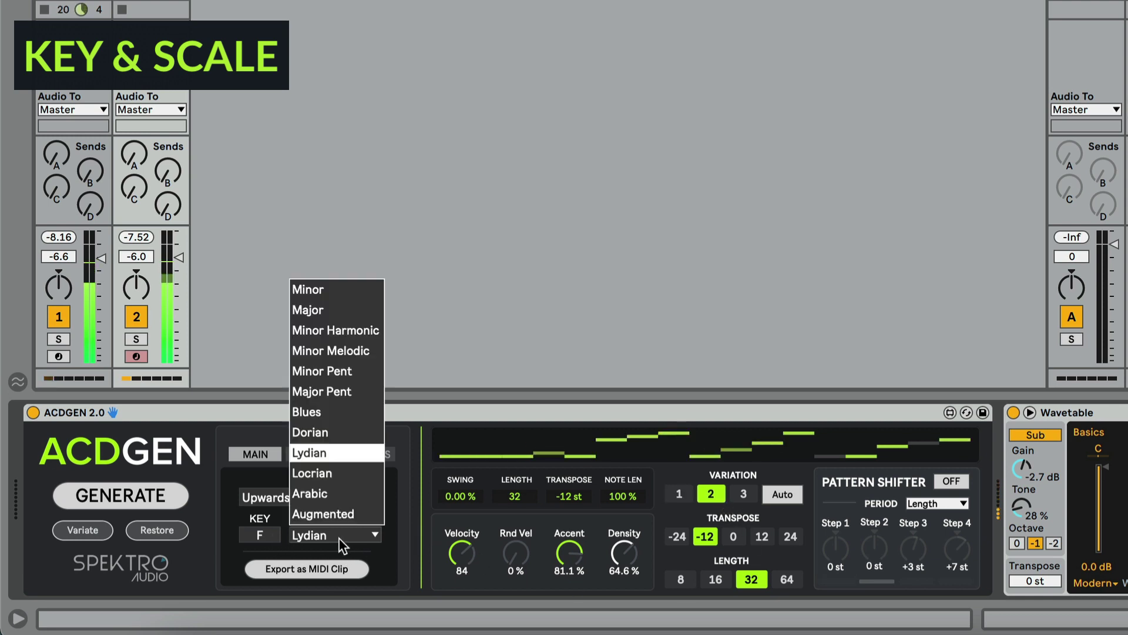
{"action": "left_click", "coordinate": [311, 309]}
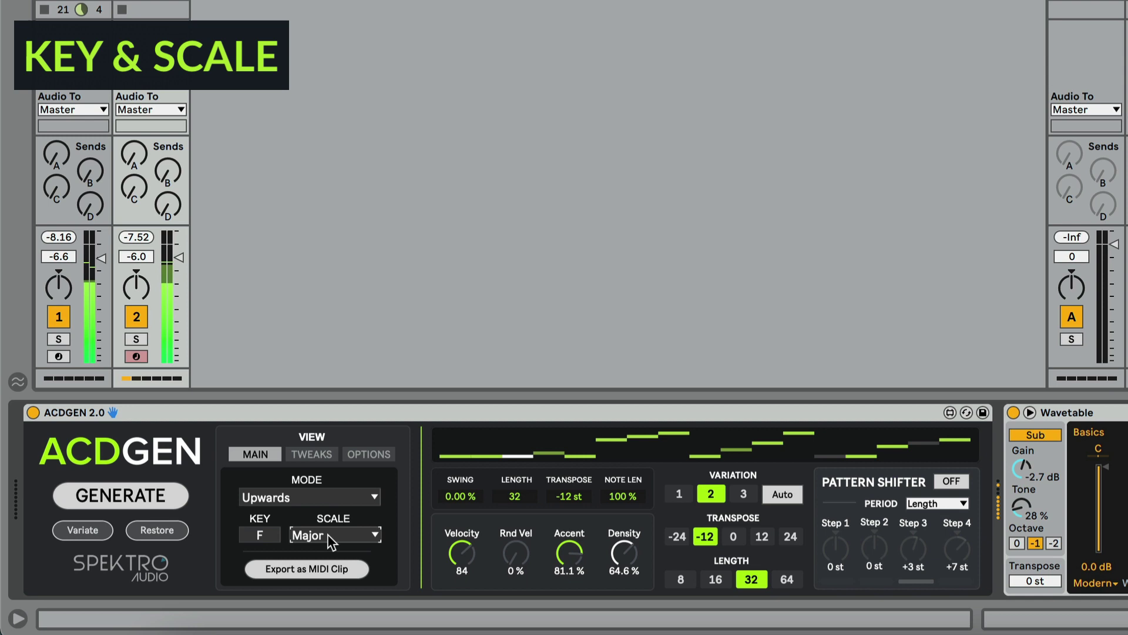
{"action": "left_click", "coordinate": [342, 526]}
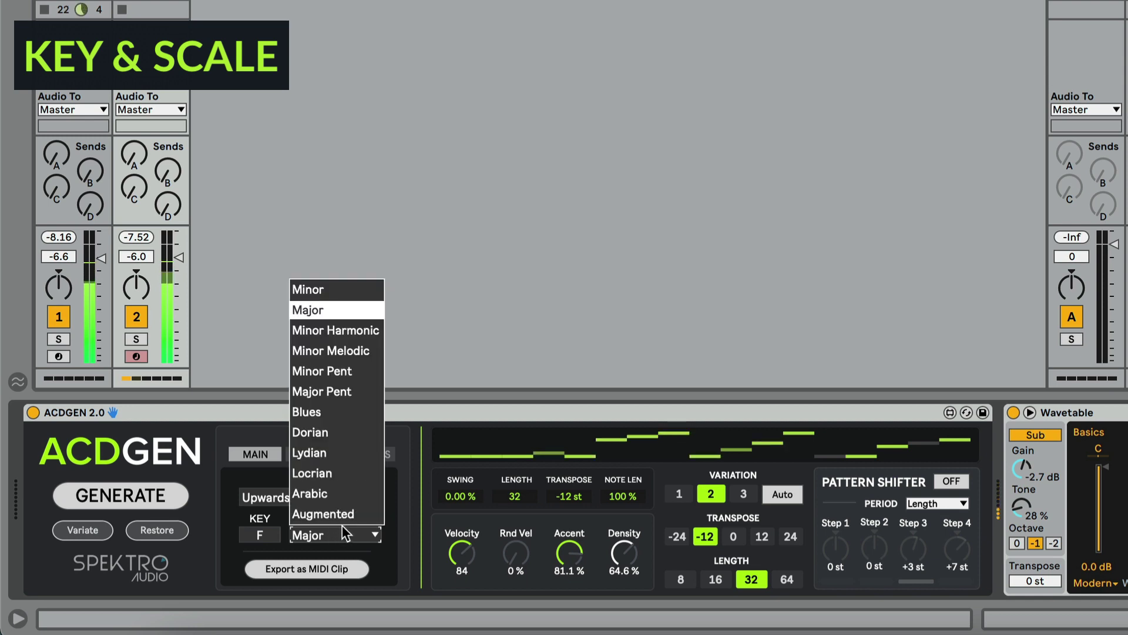
{"action": "left_click", "coordinate": [323, 293]}
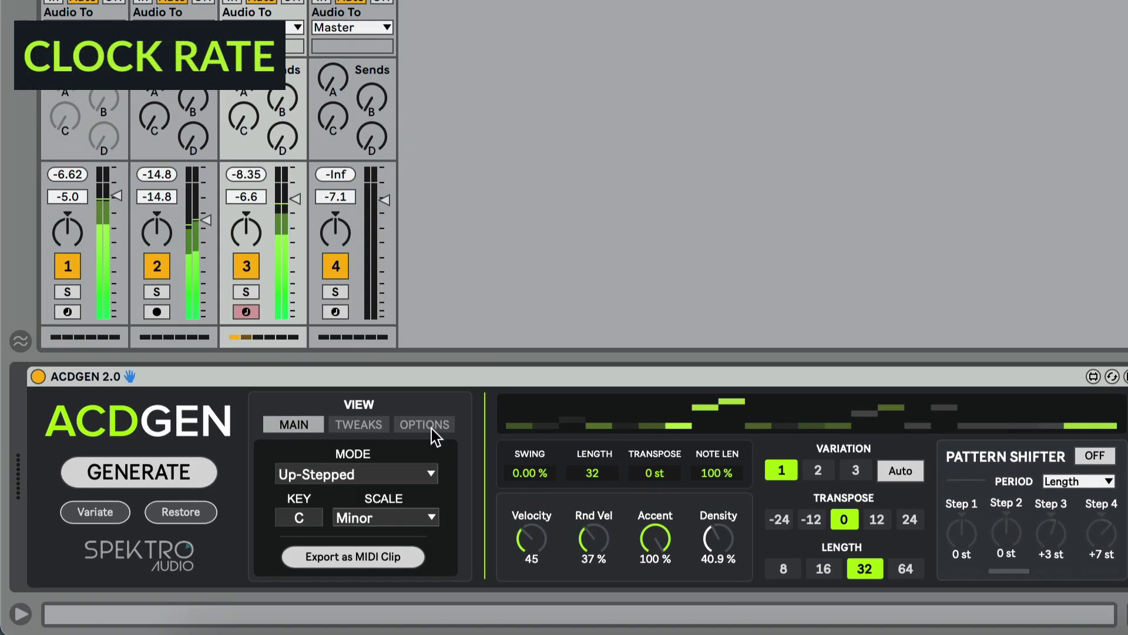
Show ACDGEN's OPTIONS view and set its Clock Rate to 1/8.
{"action": "left_click", "coordinate": [376, 456]}
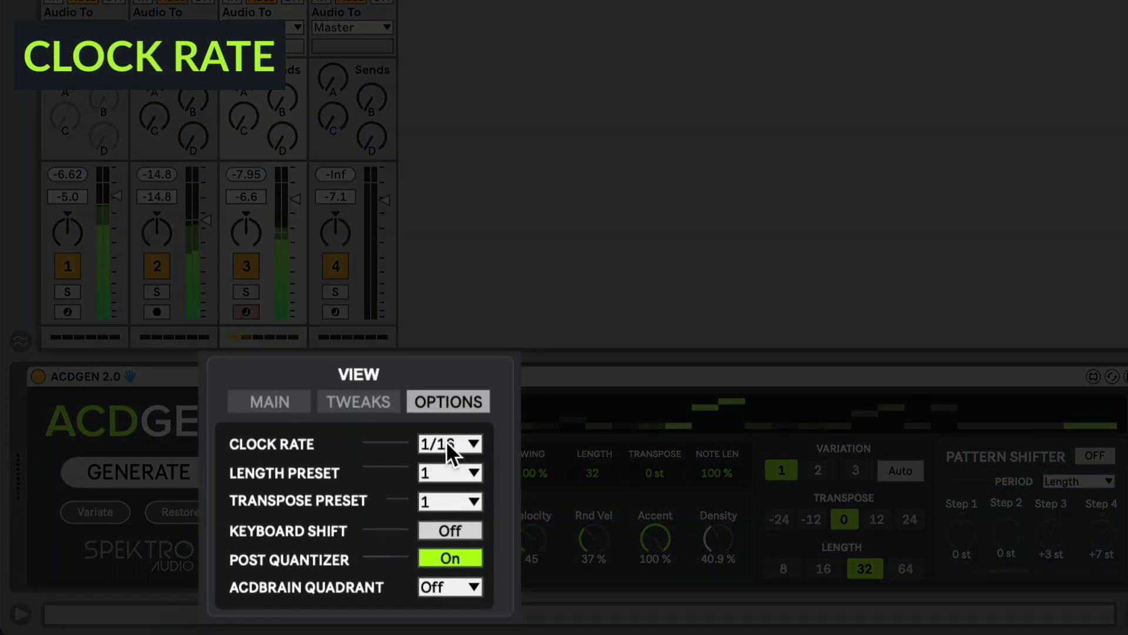
{"action": "left_click", "coordinate": [431, 452]}
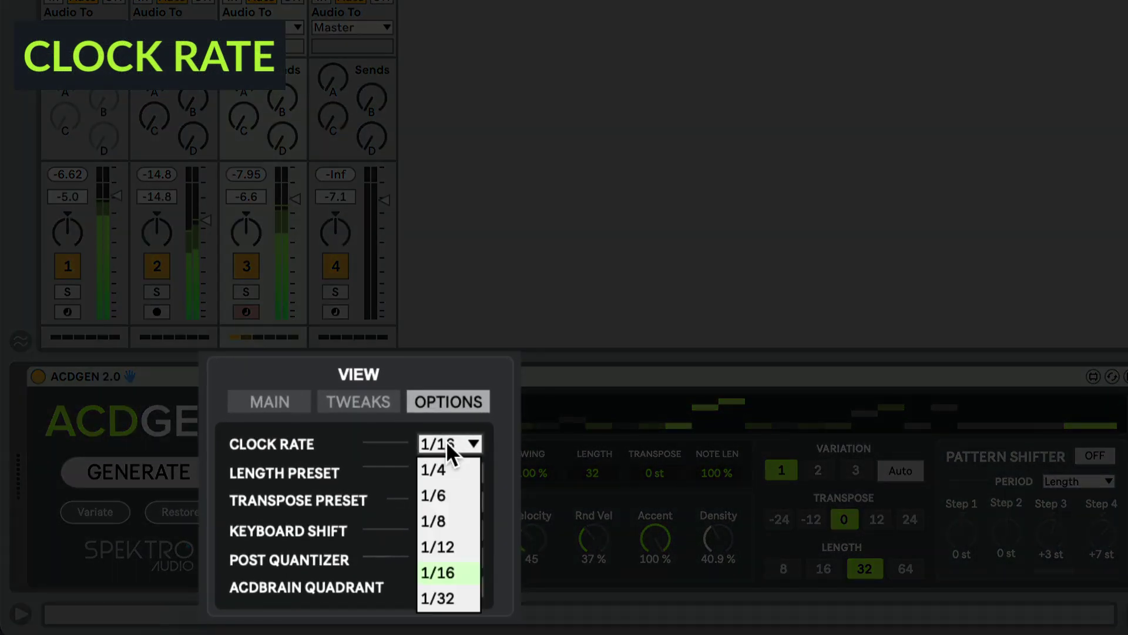
{"action": "left_click", "coordinate": [443, 520]}
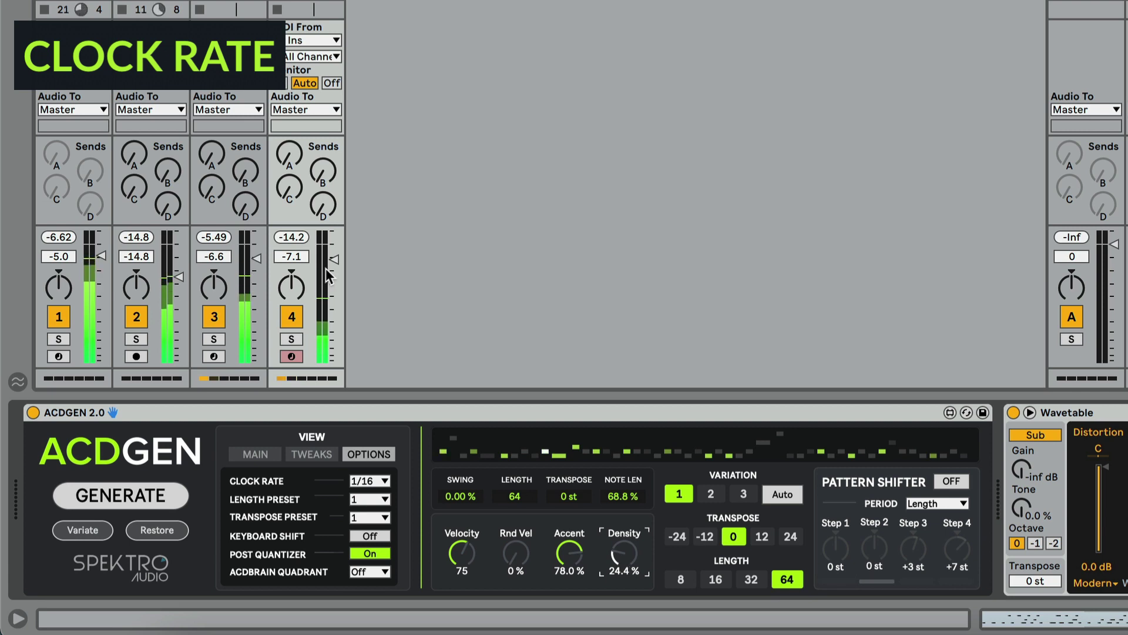
Pull track 4's fader down to -9.3 dB and set ACDGEN's Clock Rate to 1/8.
{"action": "left_click_drag", "start_coordinate": [326, 265], "coordinate": [326, 270]}
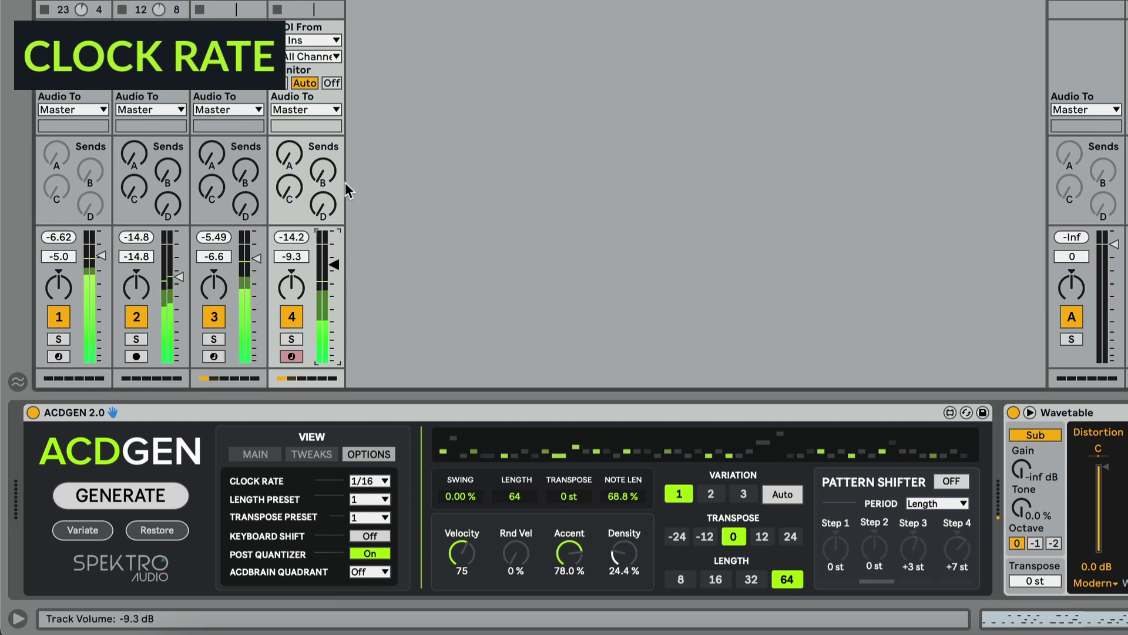
{"action": "left_click", "coordinate": [386, 479]}
{"action": "left_click", "coordinate": [378, 498]}
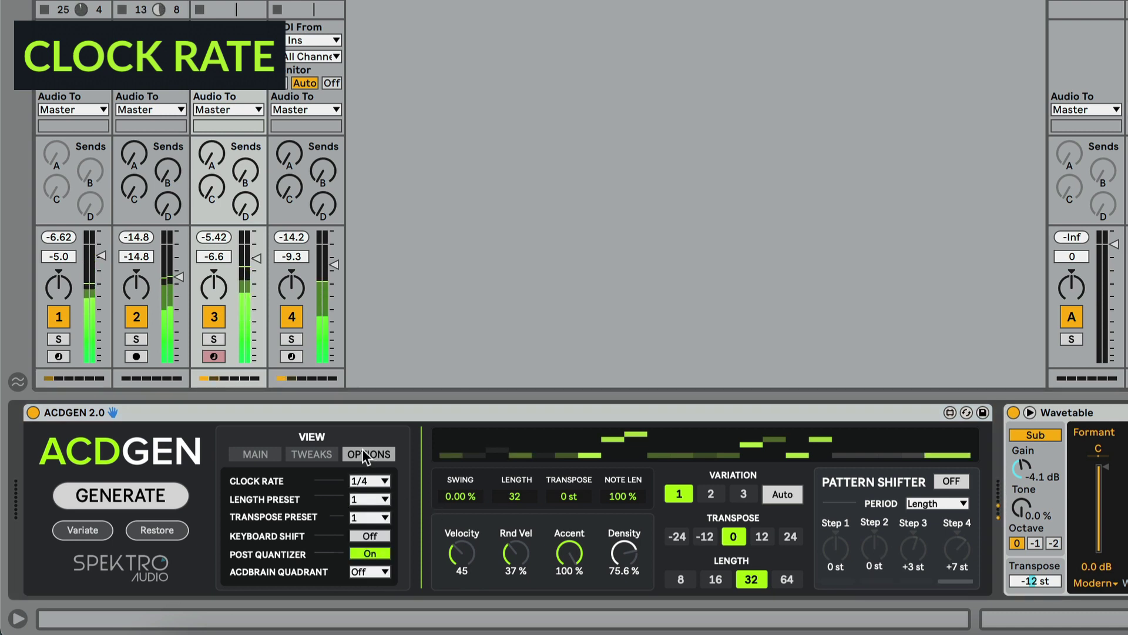
{"action": "scroll", "coordinate": [371, 482], "scroll_direction": "up", "scroll_amount": 1}
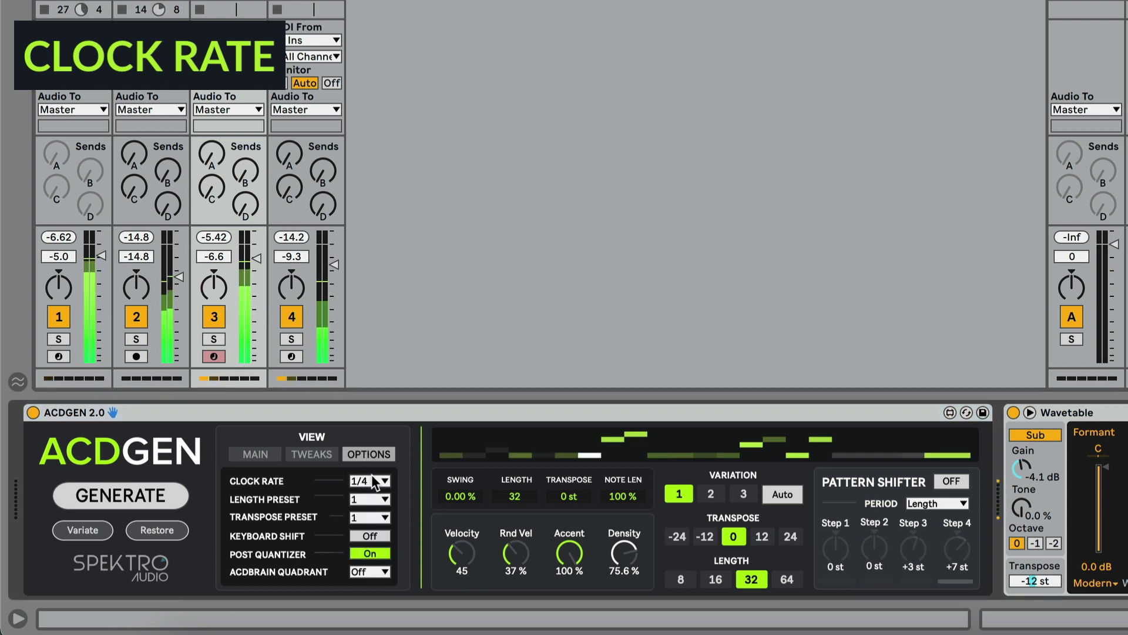
{"action": "left_click", "coordinate": [374, 481]}
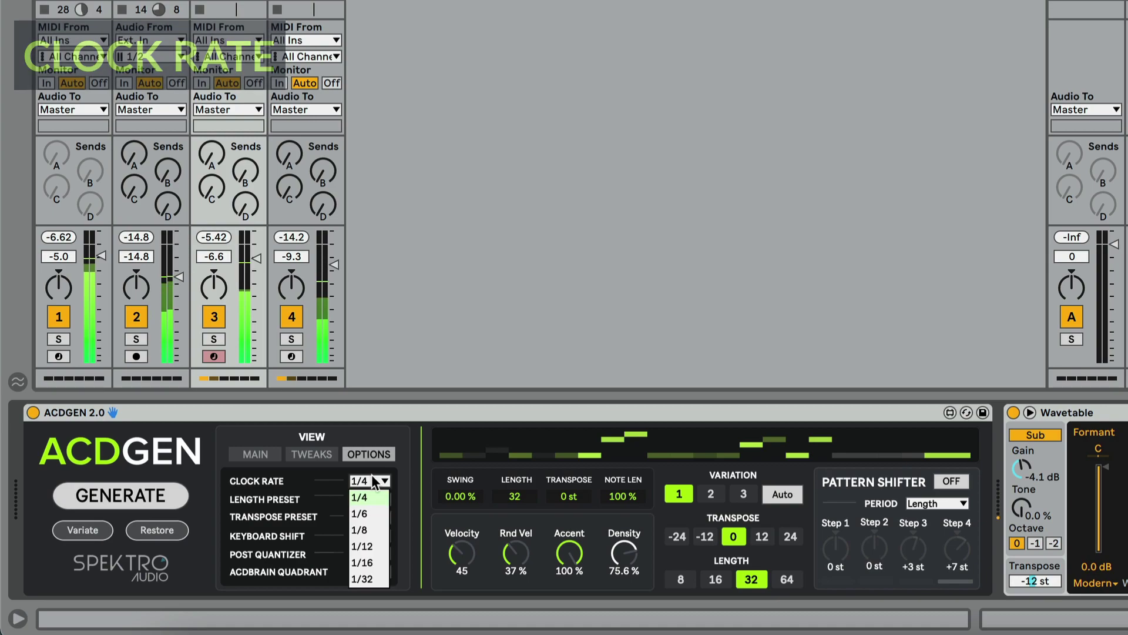
{"action": "left_click", "coordinate": [375, 525]}
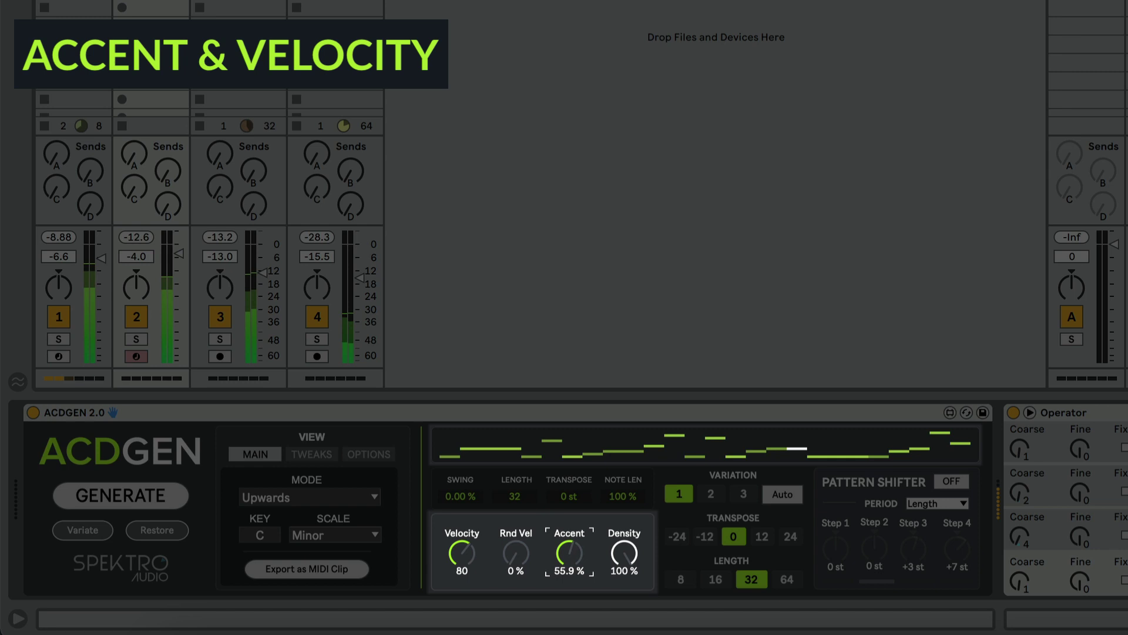
Set ACDGEN's Velocity to 40, Rnd Vel to 41%, and Accent to 78.7%.
{"action": "key", "text": "Delete"}
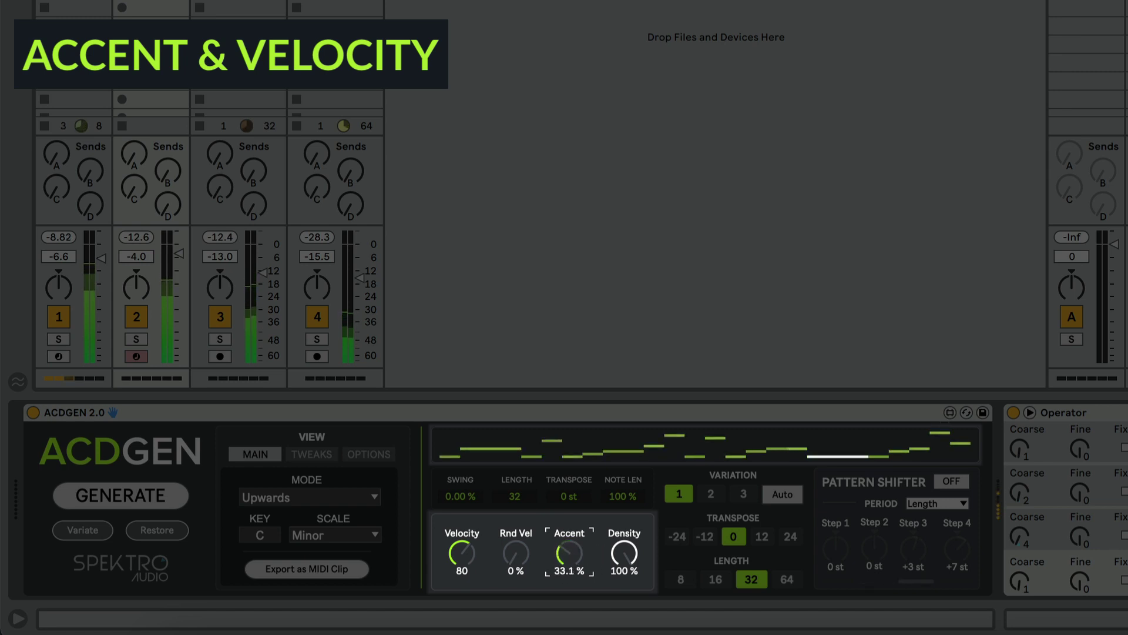
{"action": "left_click_drag", "start_coordinate": [570, 555], "coordinate": [570, 563]}
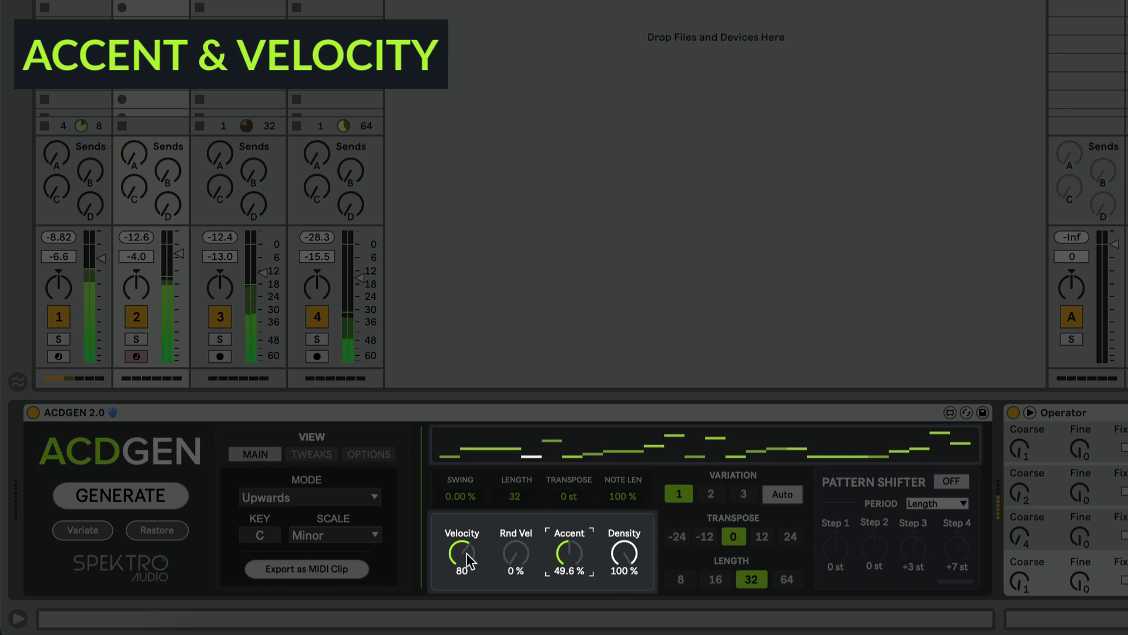
{"action": "left_click_drag", "start_coordinate": [462, 552], "coordinate": [462, 564]}
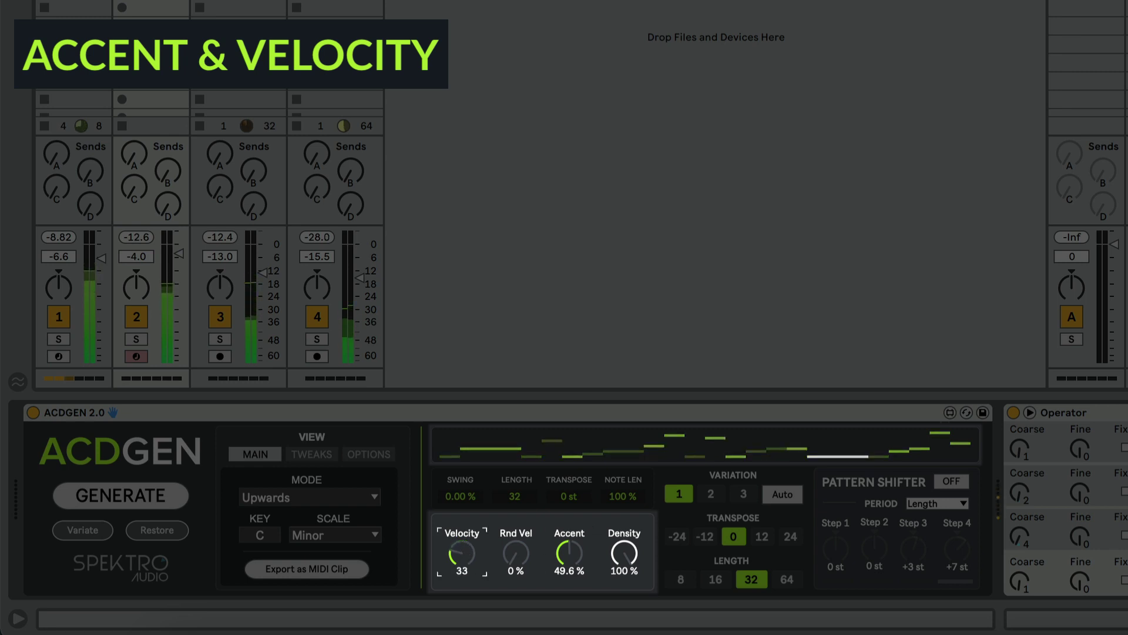
{"action": "mouse_move", "coordinate": [566, 557]}
{"action": "left_mouse_down"}
{"action": "mouse_move", "coordinate": [470, 566]}
{"action": "mouse_move", "coordinate": [462, 529]}
{"action": "left_mouse_up"}
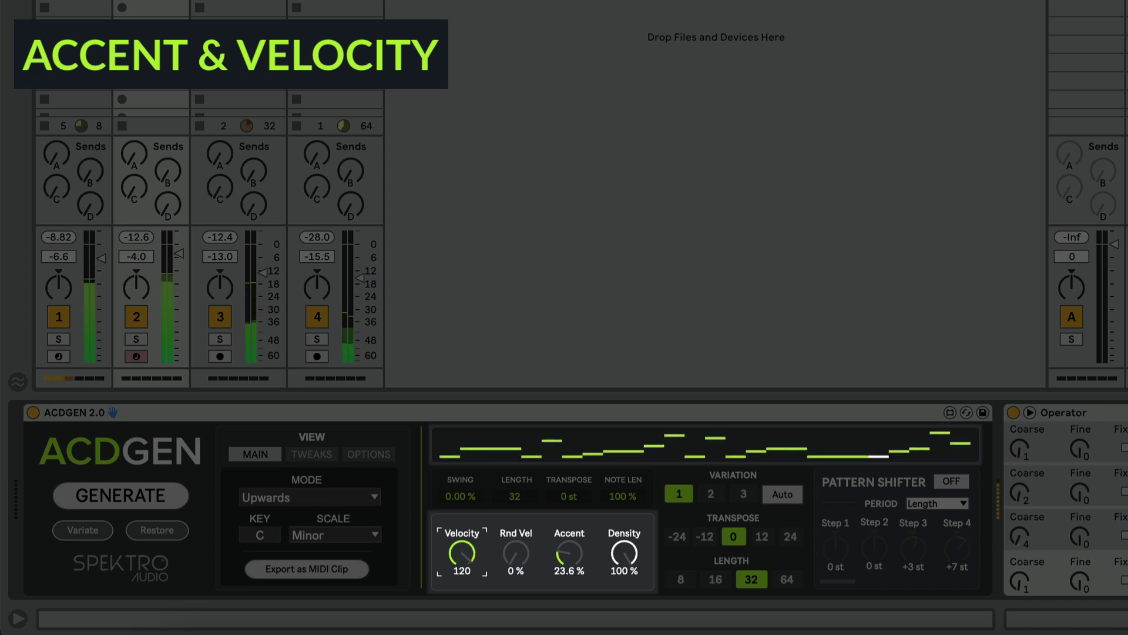
{"action": "mouse_move", "coordinate": [516, 556]}
{"action": "left_mouse_down"}
{"action": "mouse_move", "coordinate": [517, 542]}
{"action": "mouse_move", "coordinate": [462, 566]}
{"action": "left_mouse_up"}
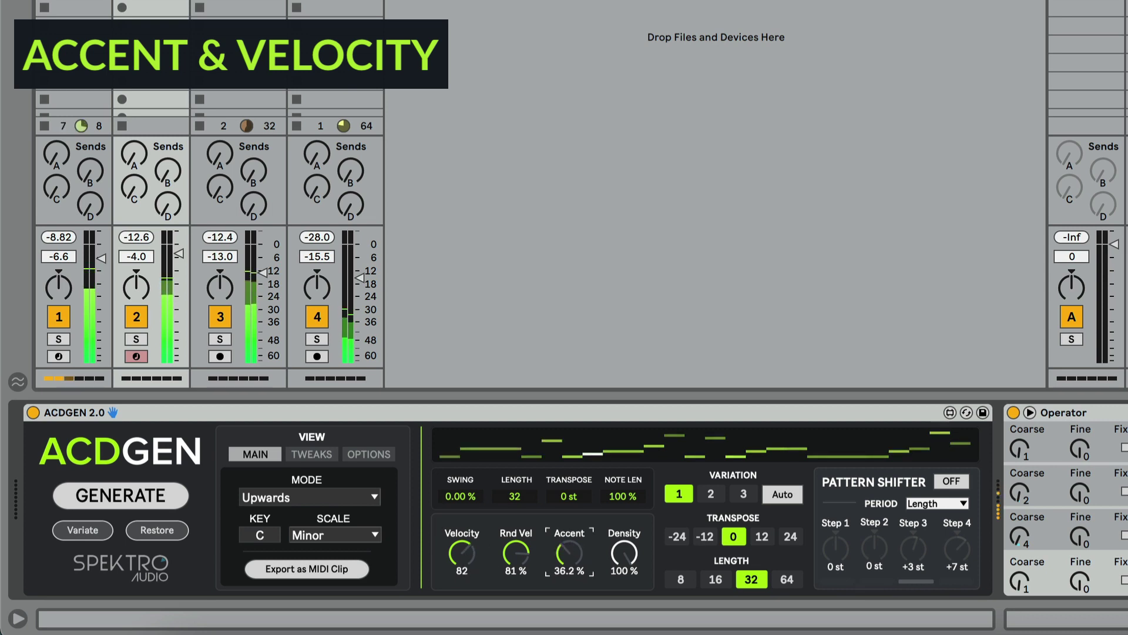
{"action": "left_click", "coordinate": [569, 553]}
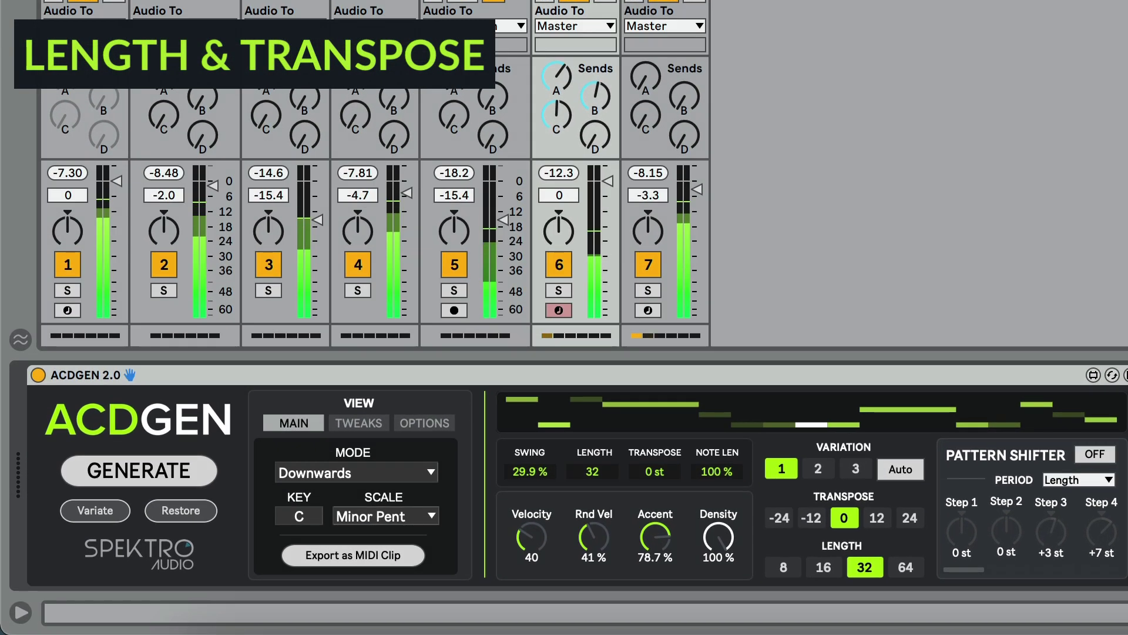
Try Transpose 12 and 24, return to 12, and set Length to 16 steps.
{"action": "left_click", "coordinate": [877, 518]}
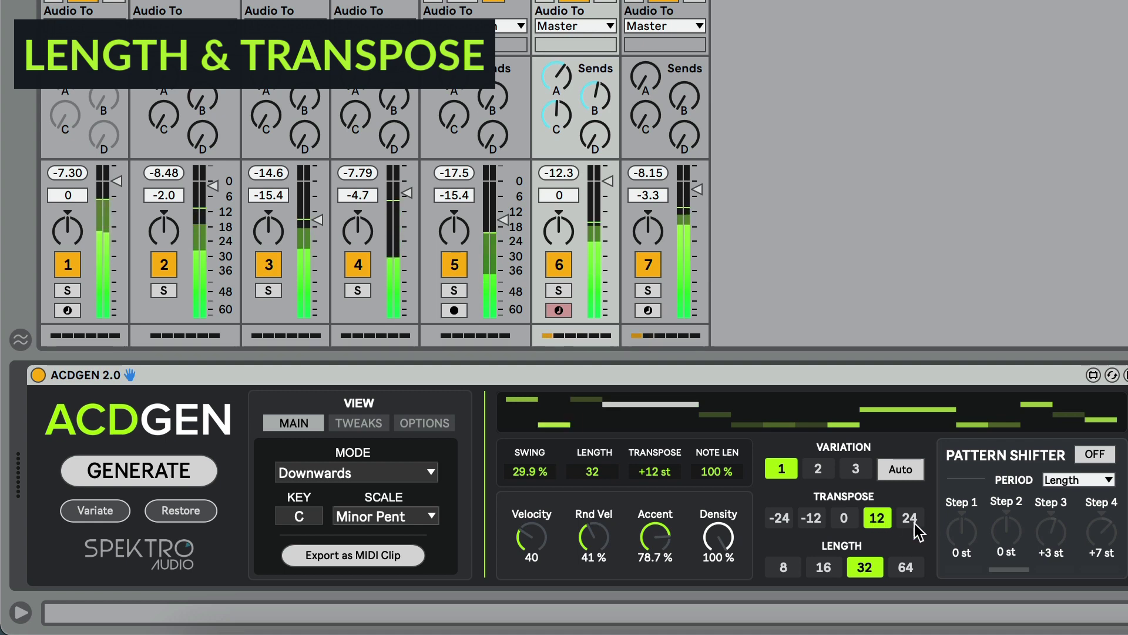
{"action": "left_click", "coordinate": [913, 527]}
{"action": "left_click", "coordinate": [877, 517]}
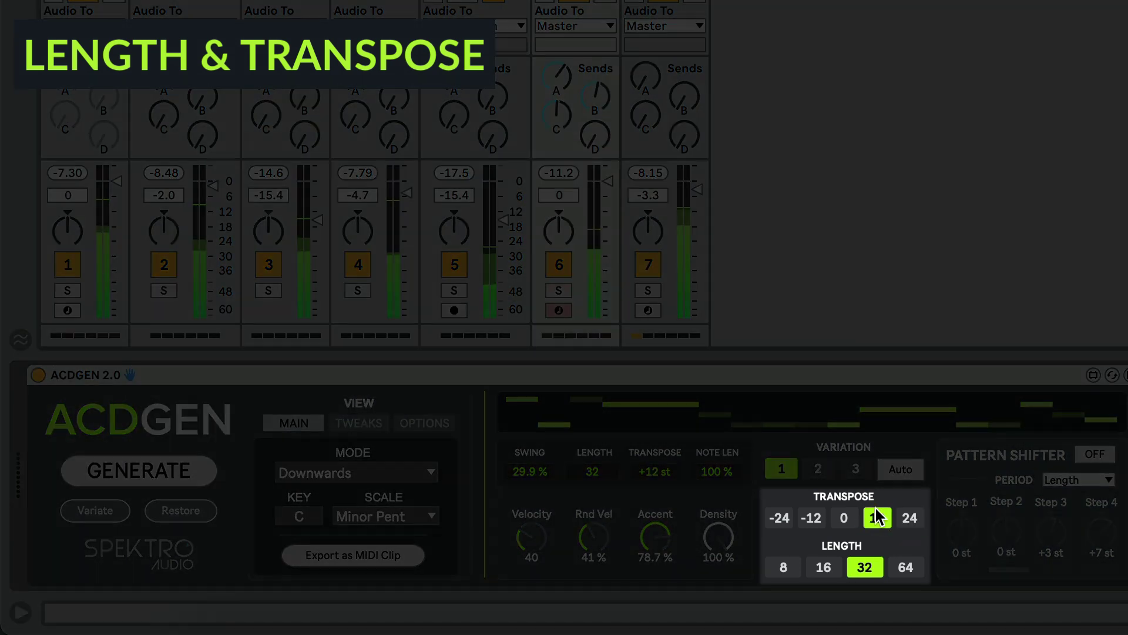
{"action": "left_click", "coordinate": [837, 569]}
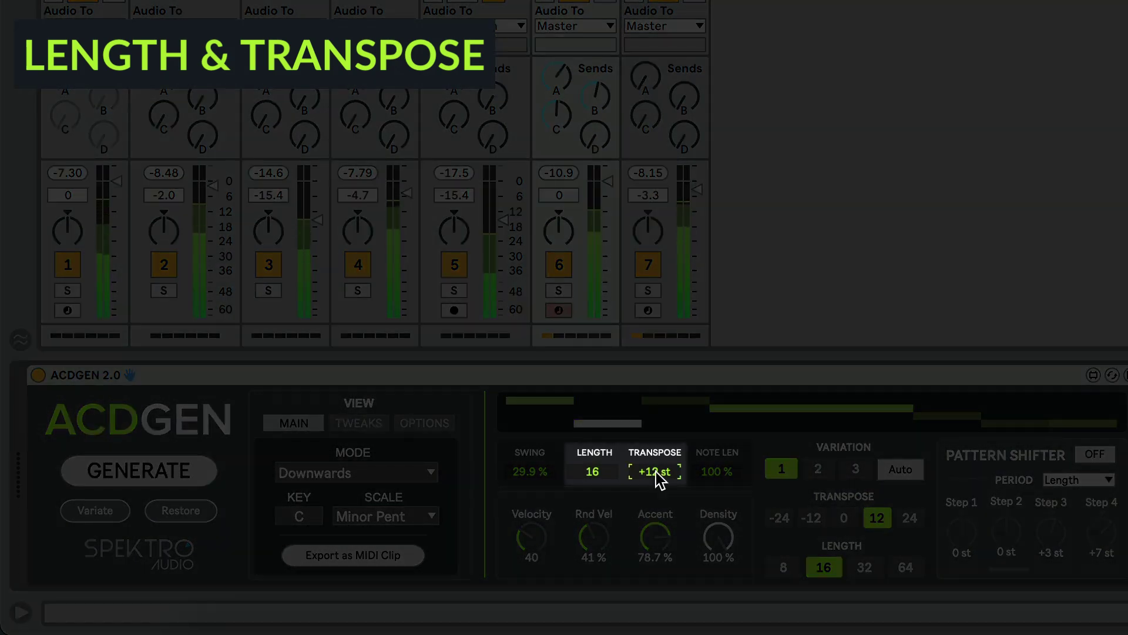
Drag the Transpose and Length number boxes through values, bringing transpose back to 0 st.
{"action": "scroll", "coordinate": [661, 479], "scroll_direction": "down", "scroll_amount": 4}
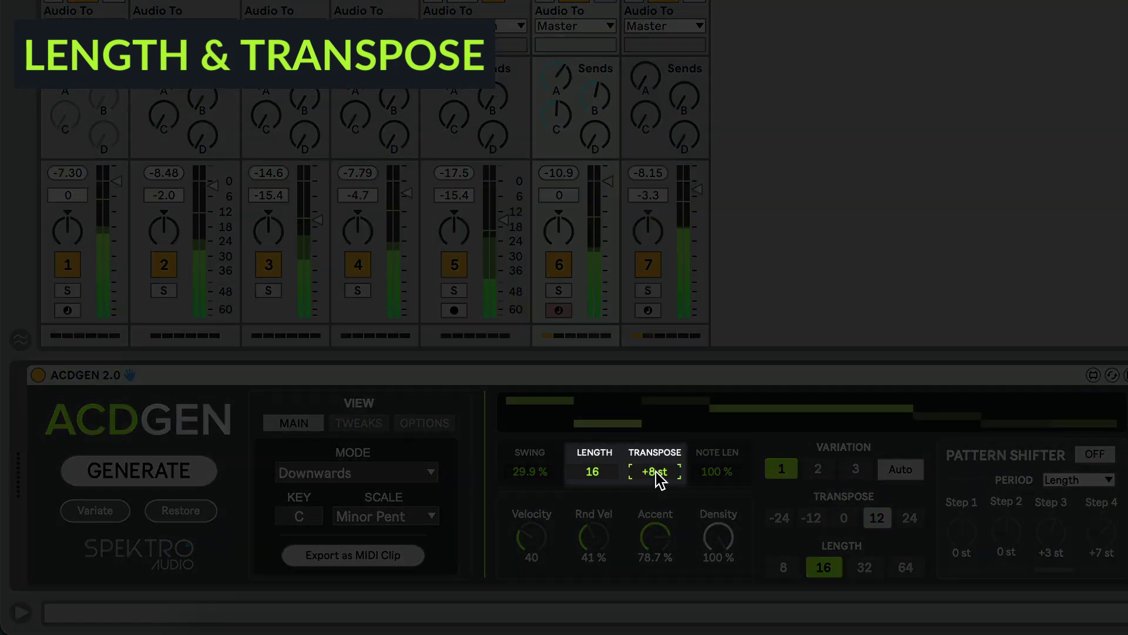
{"action": "scroll", "coordinate": [675, 486], "scroll_direction": "down", "scroll_amount": 2}
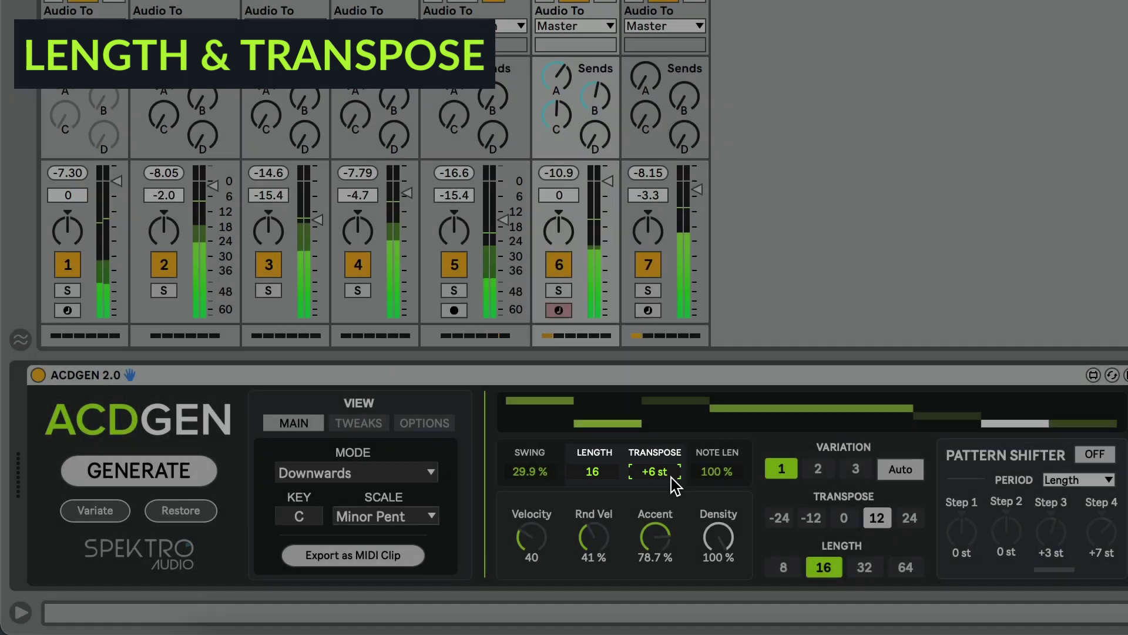
{"action": "left_click_drag", "start_coordinate": [675, 486], "coordinate": [675, 518]}
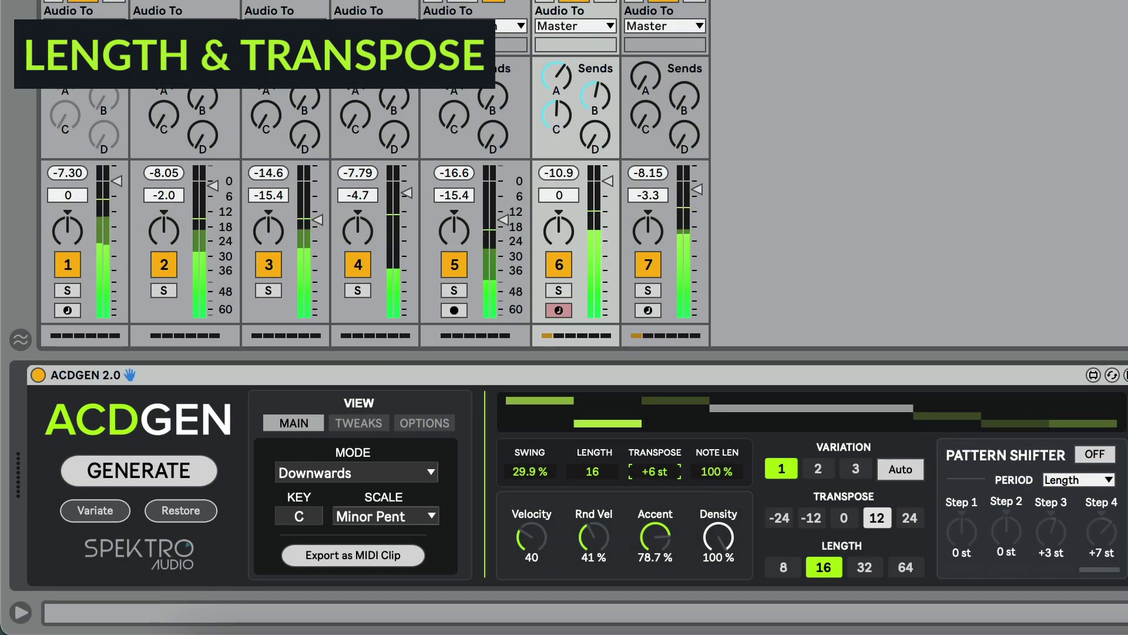
{"action": "mouse_move", "coordinate": [654, 471]}
{"action": "left_mouse_down"}
{"action": "mouse_move", "coordinate": [592, 452]}
{"action": "mouse_move", "coordinate": [592, 487]}
{"action": "left_mouse_up"}
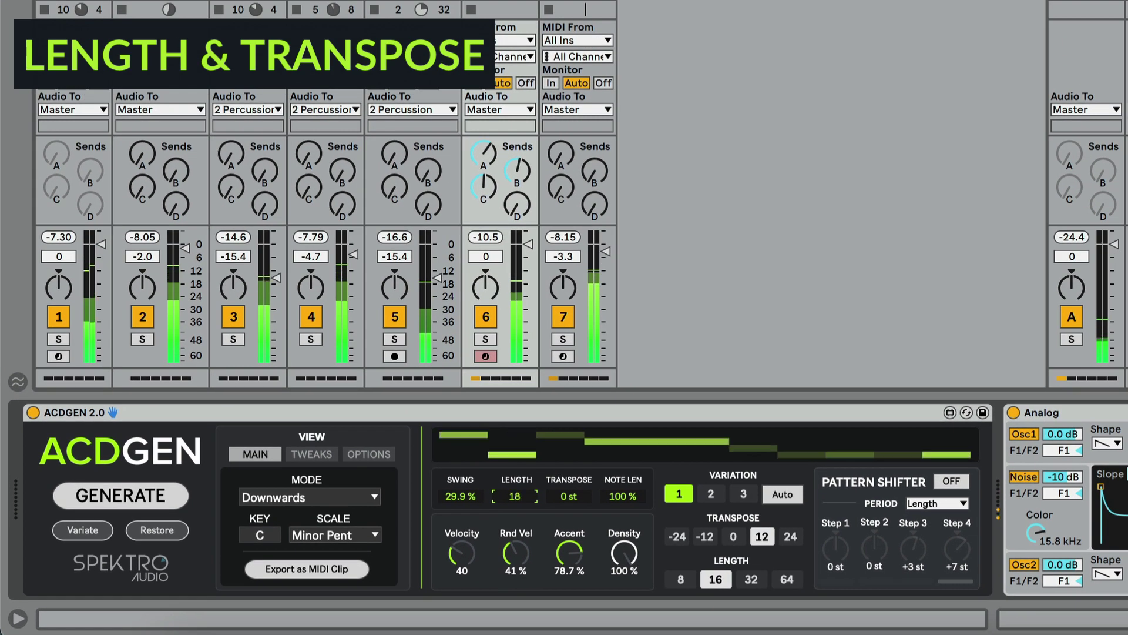
{"action": "left_click_drag", "start_coordinate": [524, 499], "coordinate": [524, 514]}
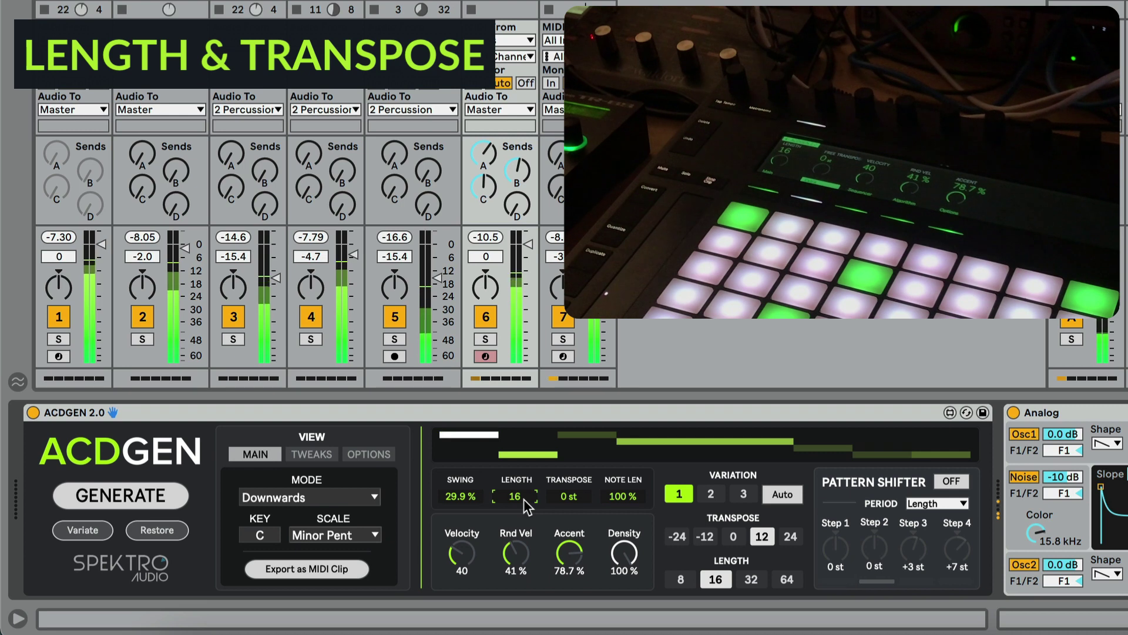
Set ACDGEN's Transpose to 0 and its Length to 32 steps.
{"action": "left_click", "coordinate": [730, 539]}
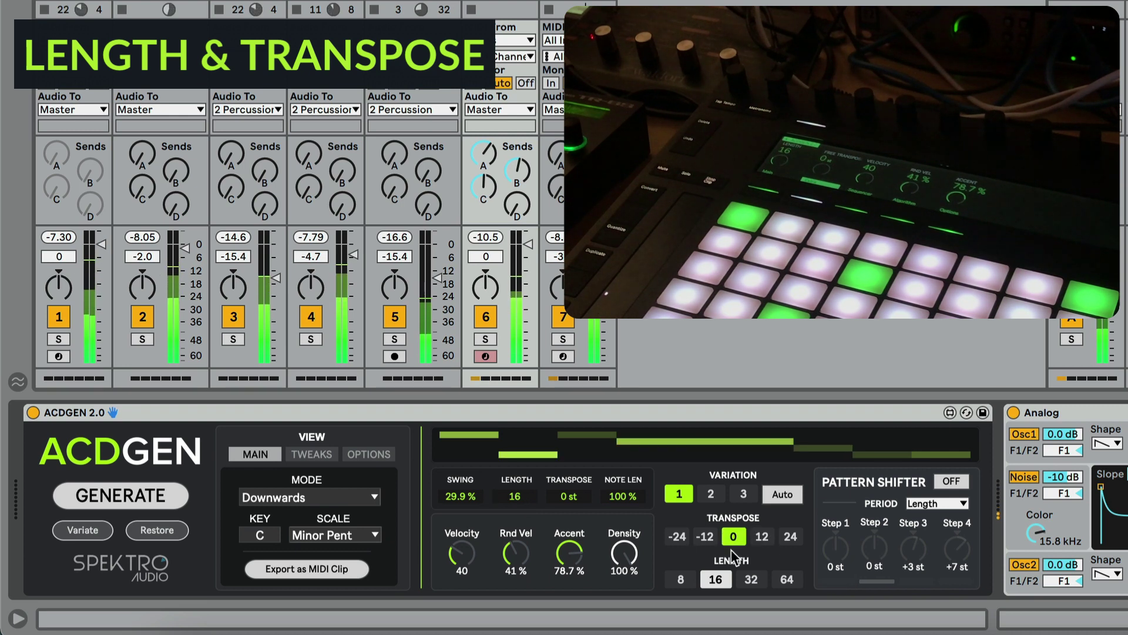
{"action": "left_click", "coordinate": [739, 579]}
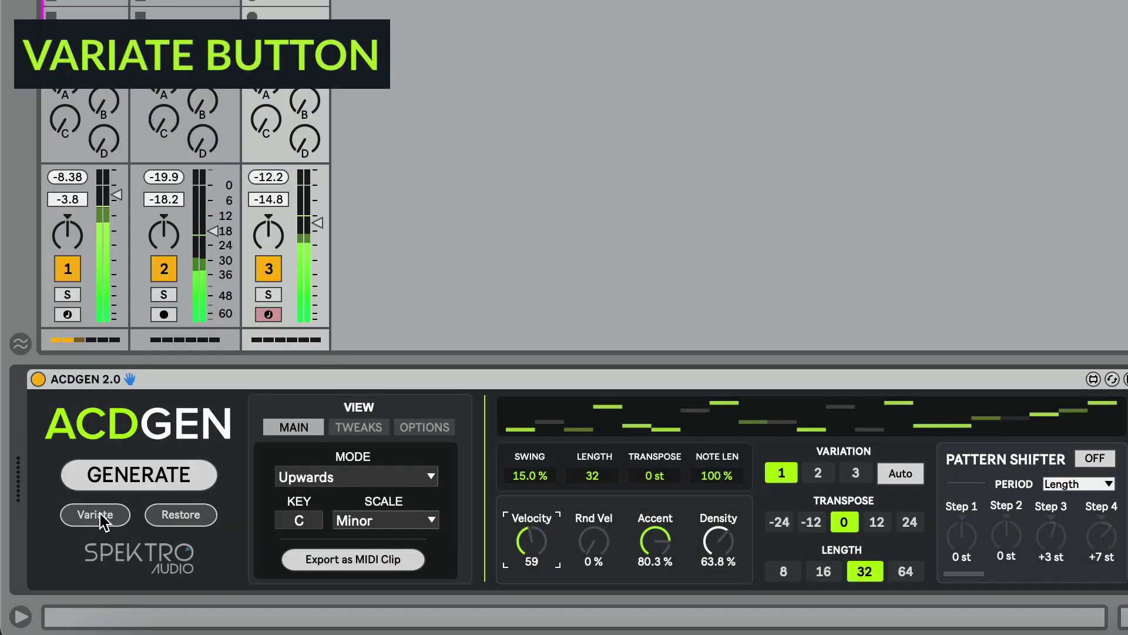
Variate the pattern three times, switching the View to TWEAKS along the way.
{"action": "left_click", "coordinate": [100, 518]}
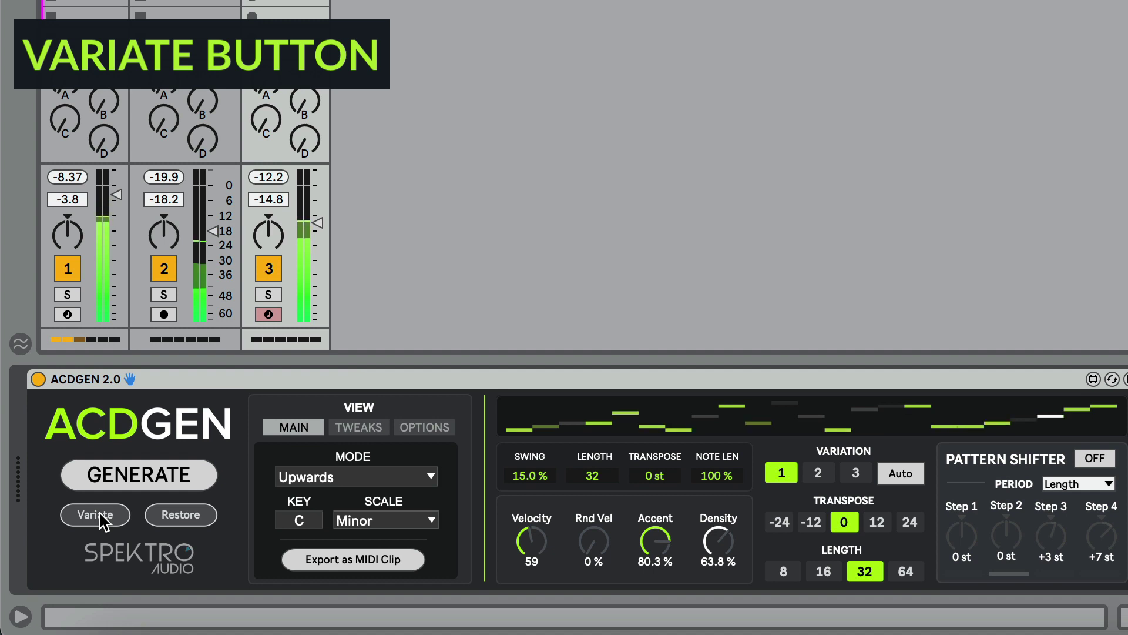
{"action": "left_click", "coordinate": [345, 434]}
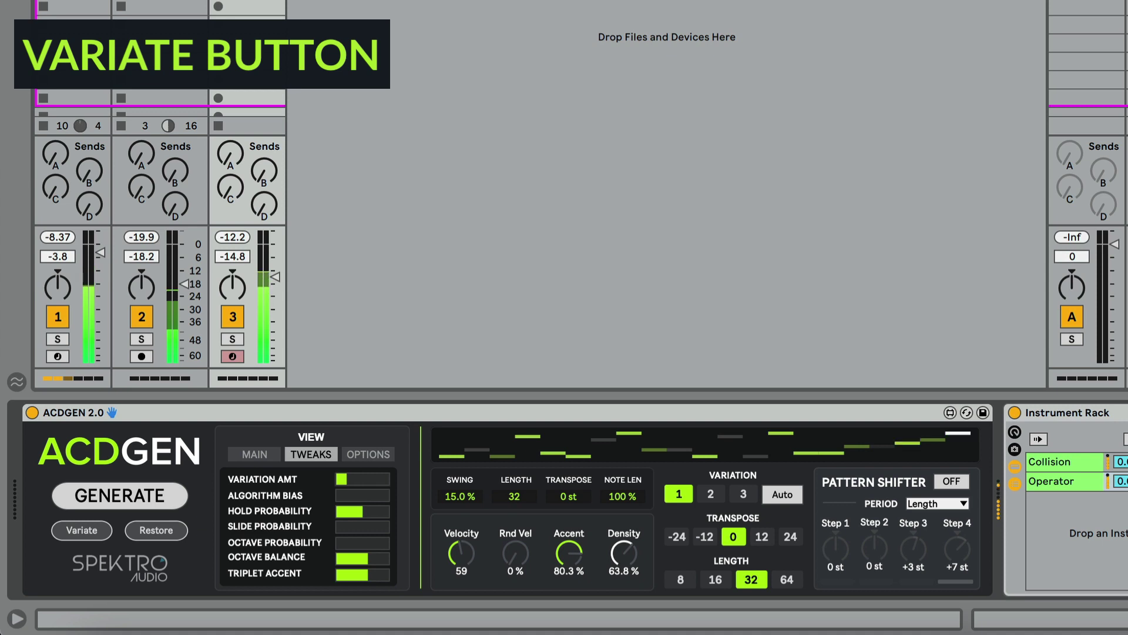
{"action": "left_click", "coordinate": [94, 534]}
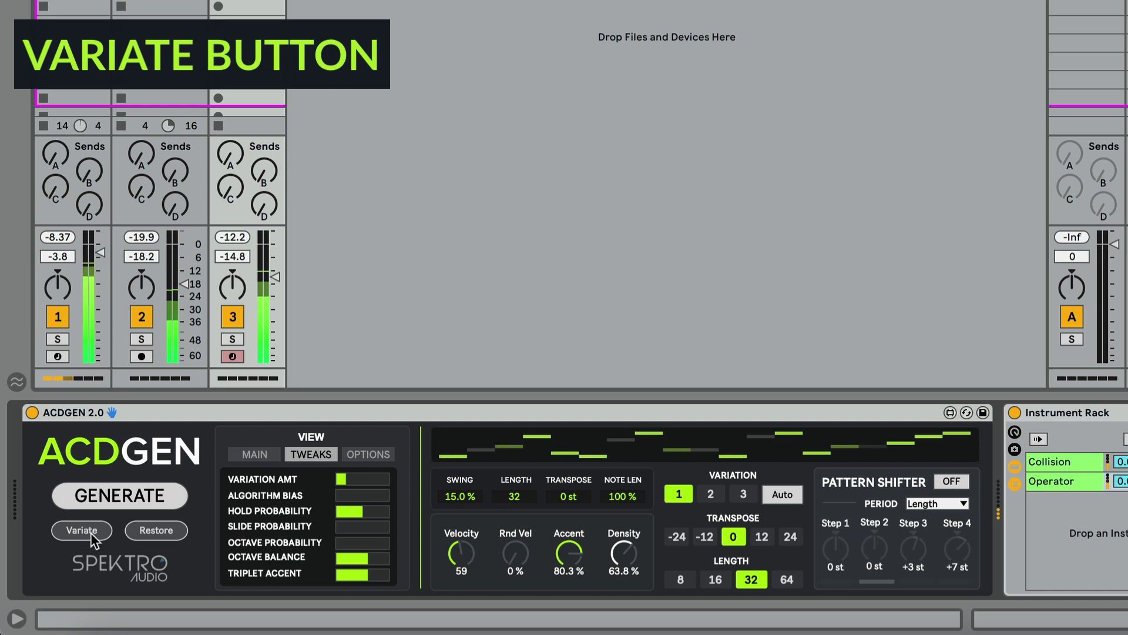
{"action": "left_click", "coordinate": [91, 532]}
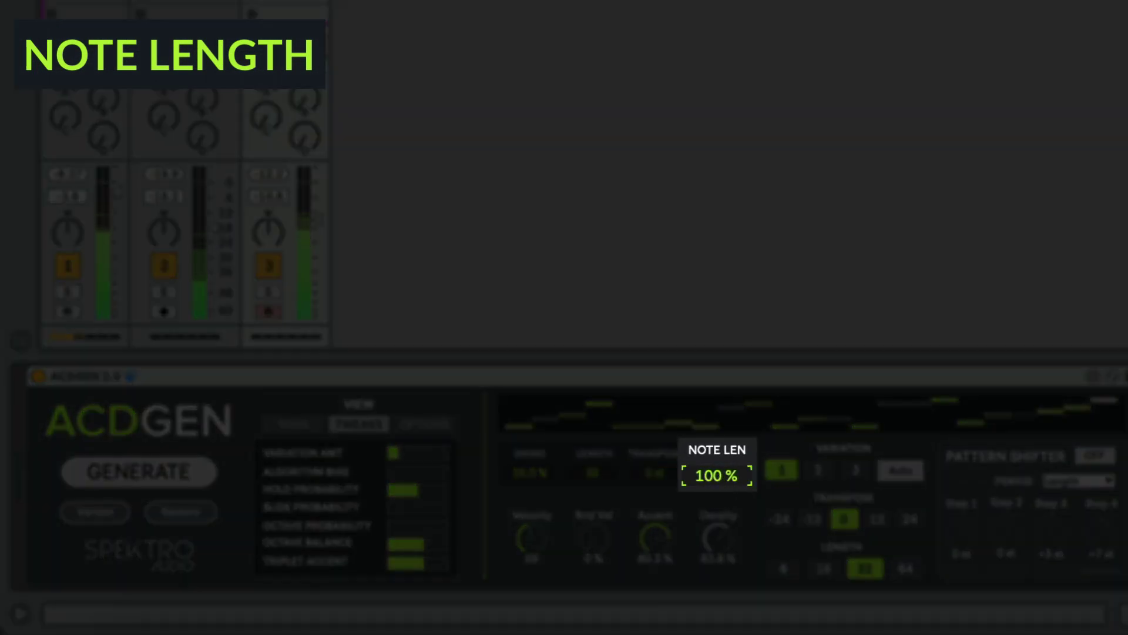
Shorten the note length, set Velocity to 100, then restore note length to 100%.
{"action": "left_click_drag", "start_coordinate": [716, 476], "coordinate": [627, 512]}
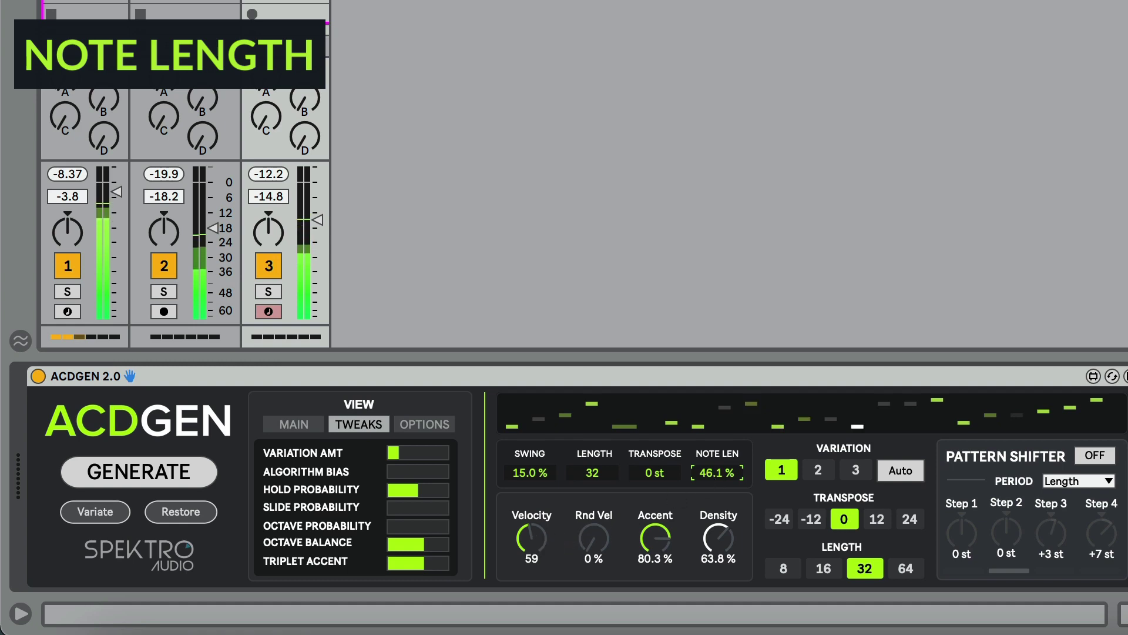
{"action": "left_click_drag", "start_coordinate": [531, 537], "coordinate": [531, 512]}
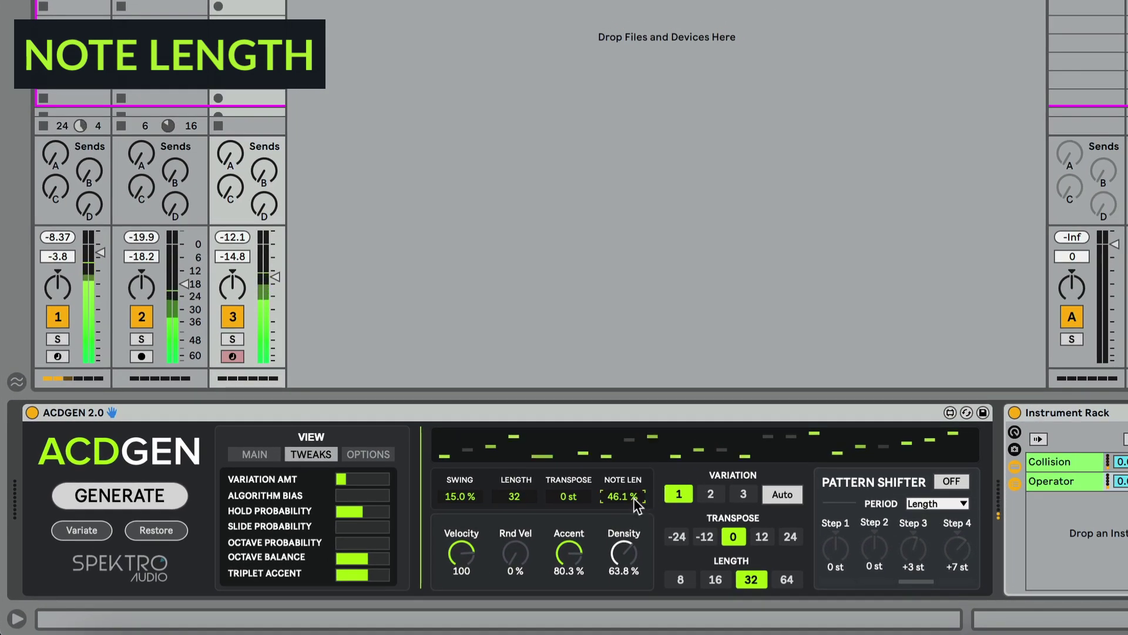
{"action": "left_click_drag", "start_coordinate": [623, 496], "coordinate": [623, 470]}
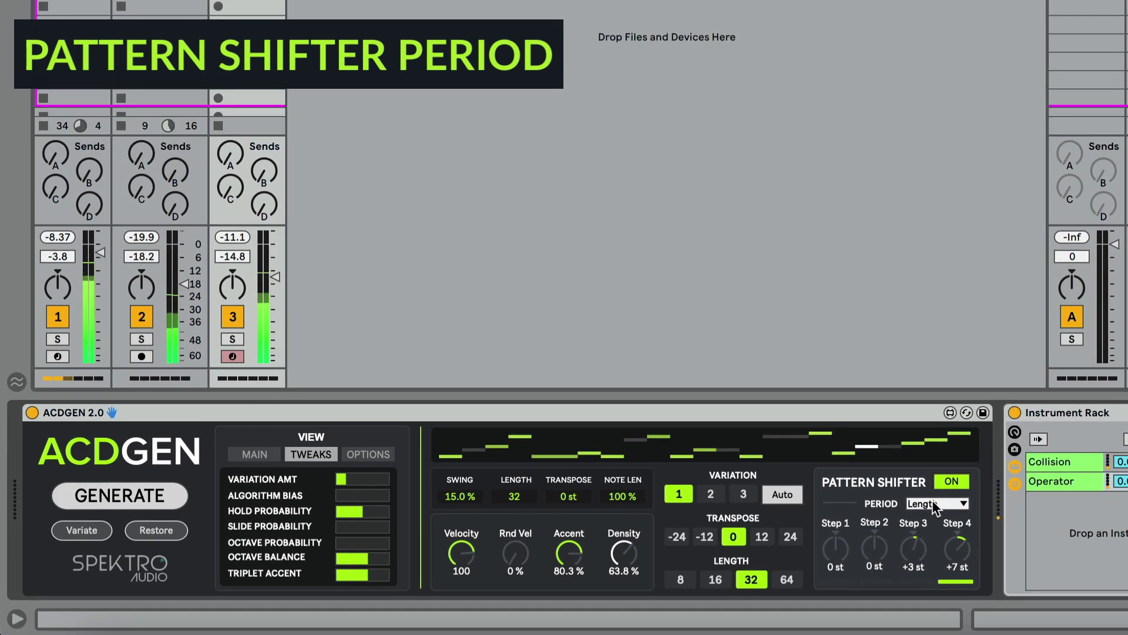
Set the shifter period to 1 Bar and length to 8, with Step 2 at +8 and Step 4 at +5 semitones.
{"action": "left_click", "coordinate": [935, 504]}
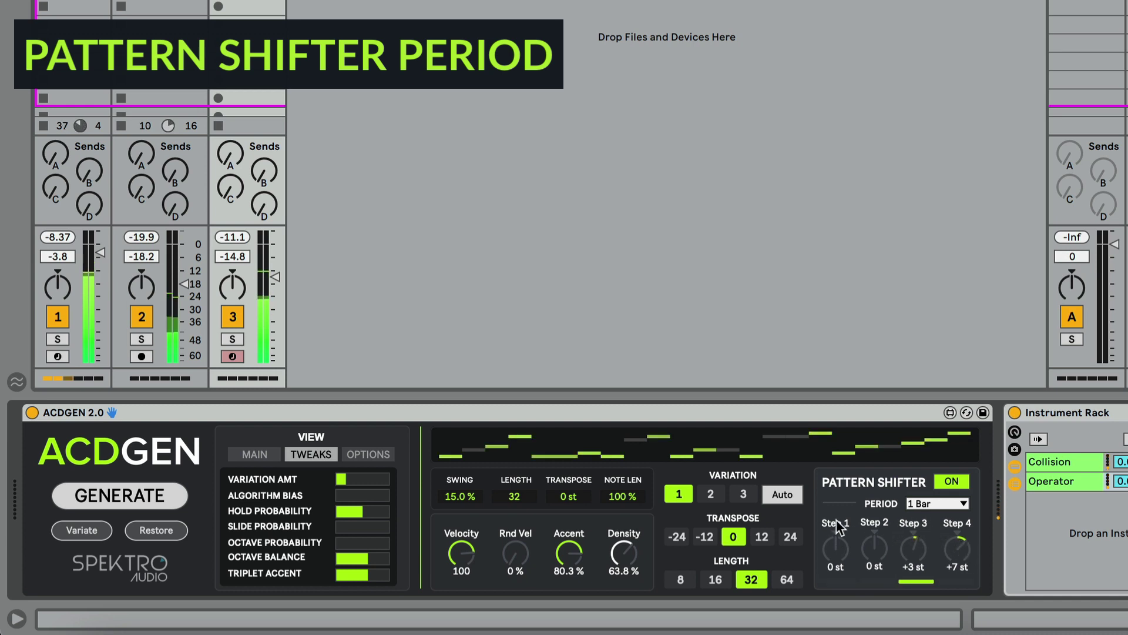
{"action": "left_click", "coordinate": [684, 580]}
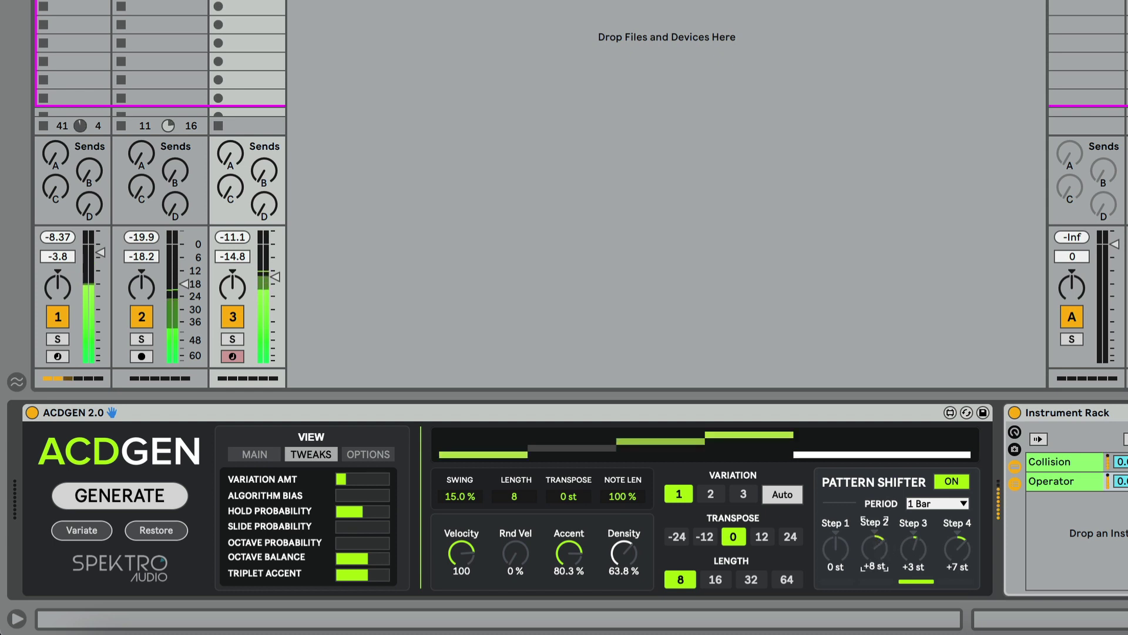
{"action": "left_click_drag", "start_coordinate": [874, 549], "coordinate": [874, 532]}
{"action": "left_click", "coordinate": [911, 551]}
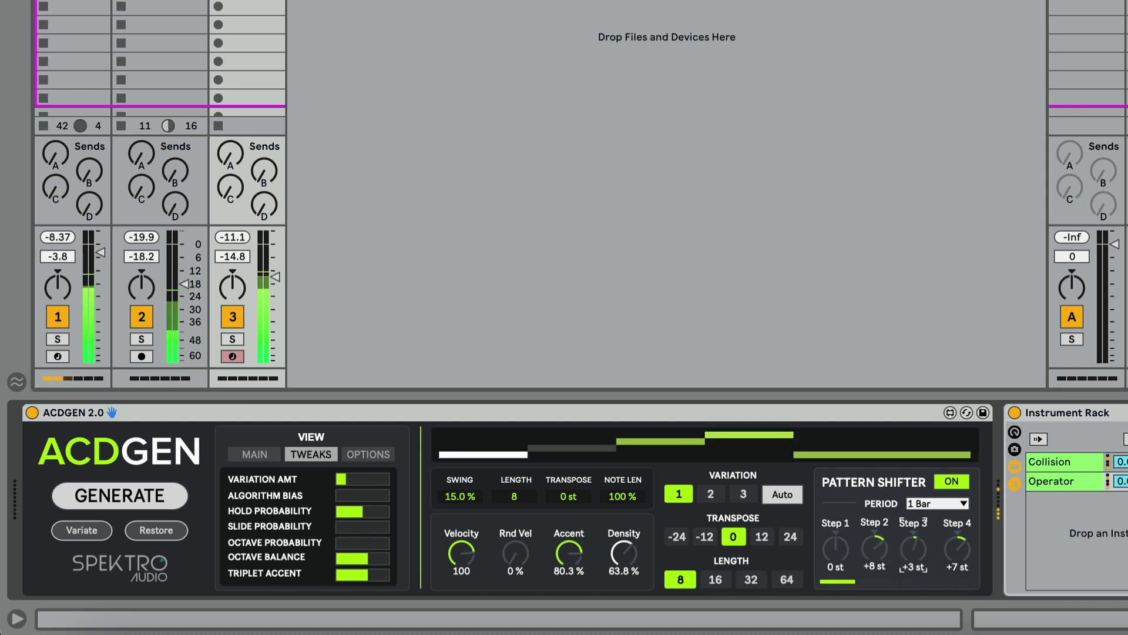
{"action": "left_click", "coordinate": [958, 549]}
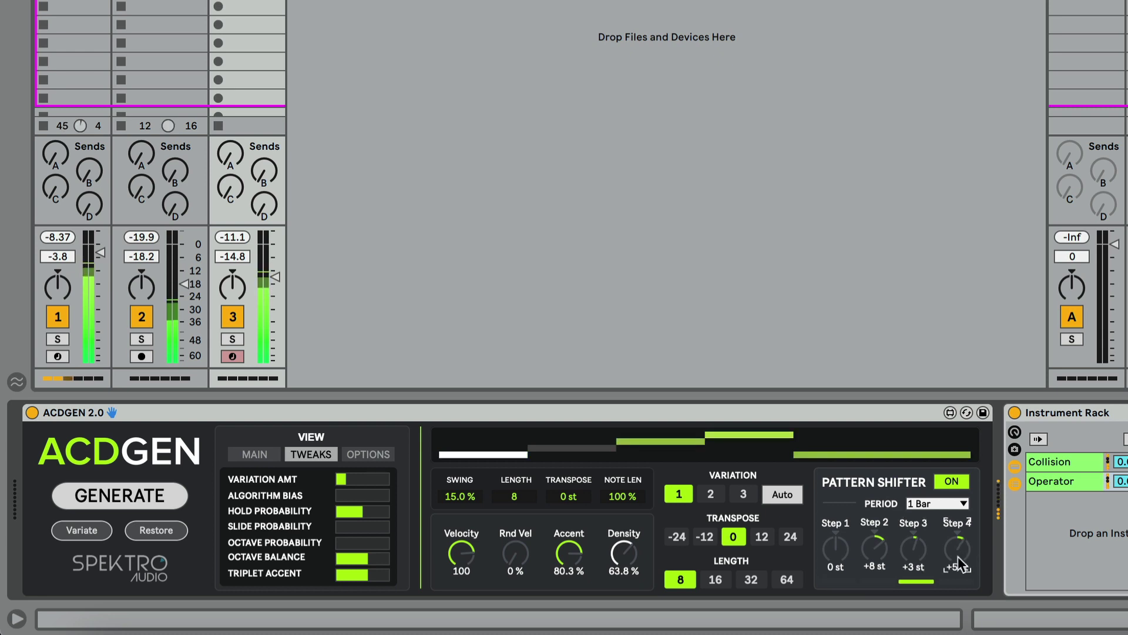
Restore the pattern length to 32 steps and set the shifter period to 2 Bars.
{"action": "left_click", "coordinate": [751, 580]}
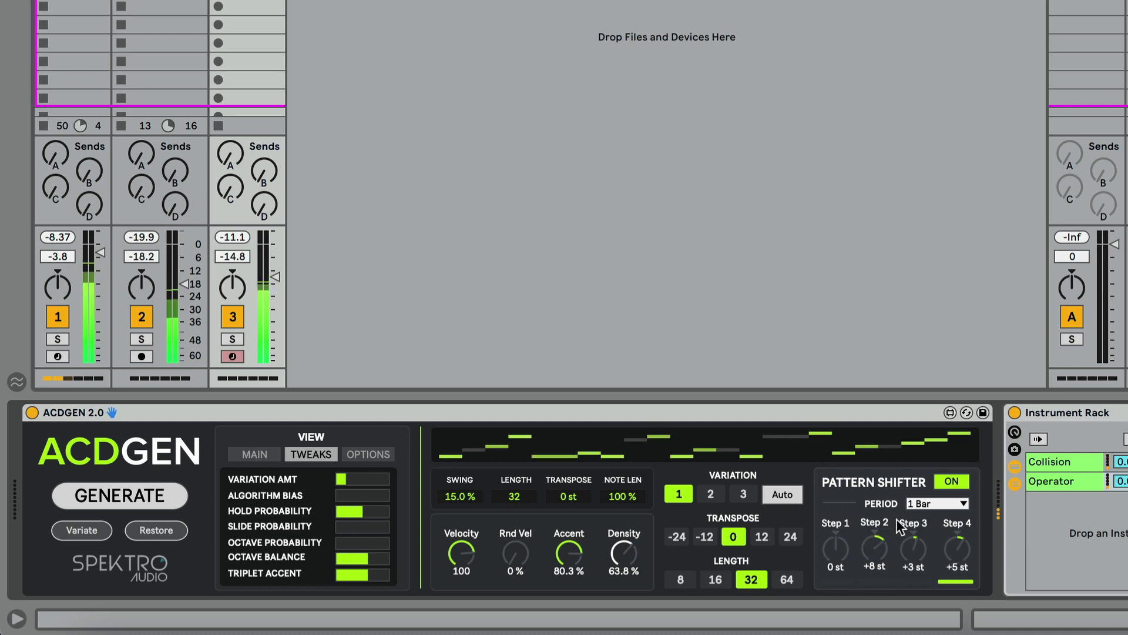
{"action": "left_click", "coordinate": [924, 504]}
{"action": "left_click", "coordinate": [919, 533]}
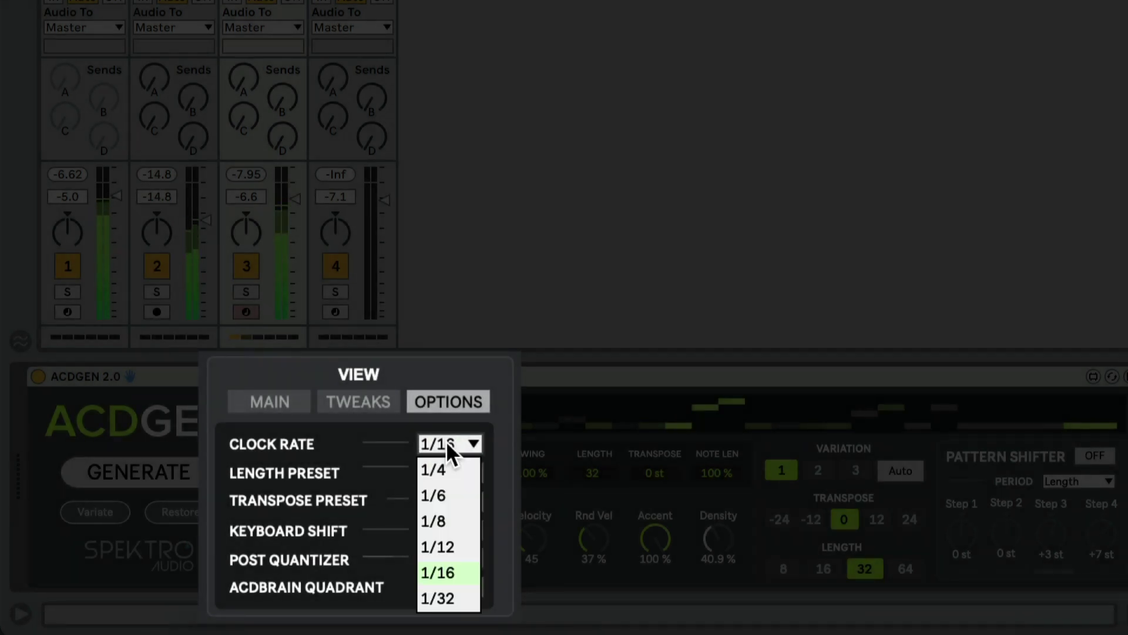
Pick 1/8 from the open ACDGEN Clock Rate list.
{"action": "left_click", "coordinate": [442, 513]}
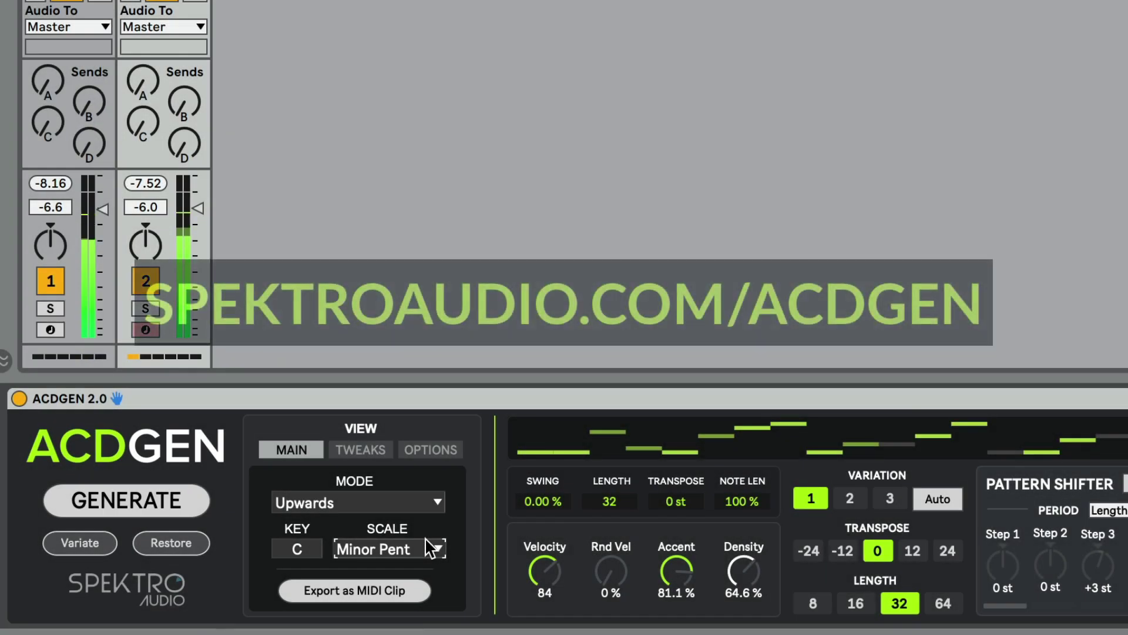
Pick Lydian from ACDGEN's Scale list in place of Minor Pent.
{"action": "left_click", "coordinate": [428, 551]}
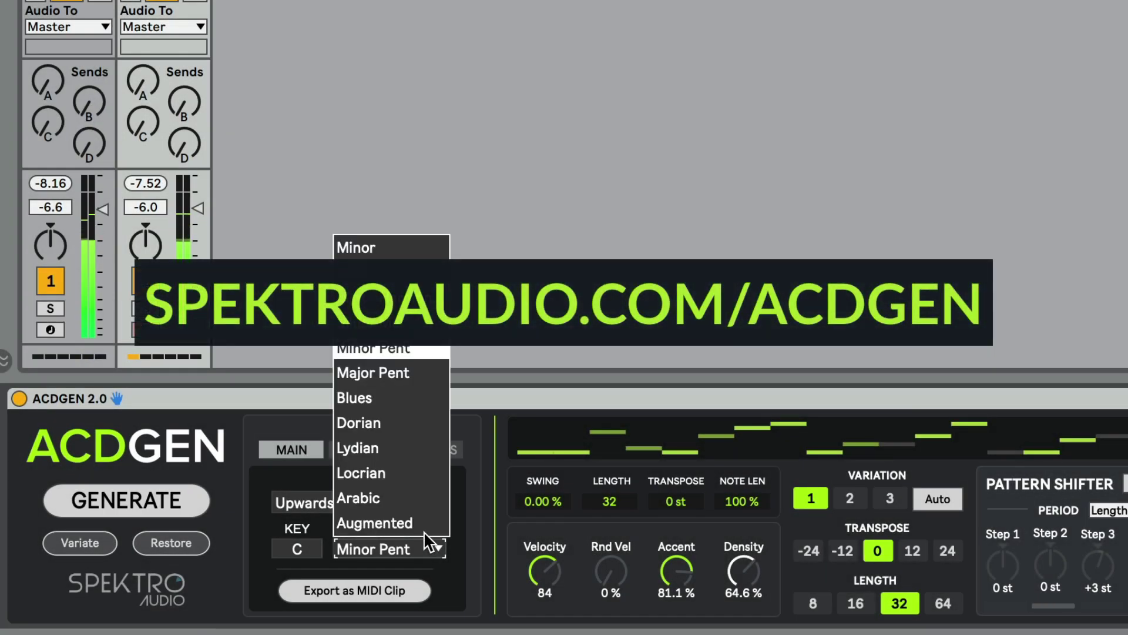
{"action": "left_click", "coordinate": [394, 455]}
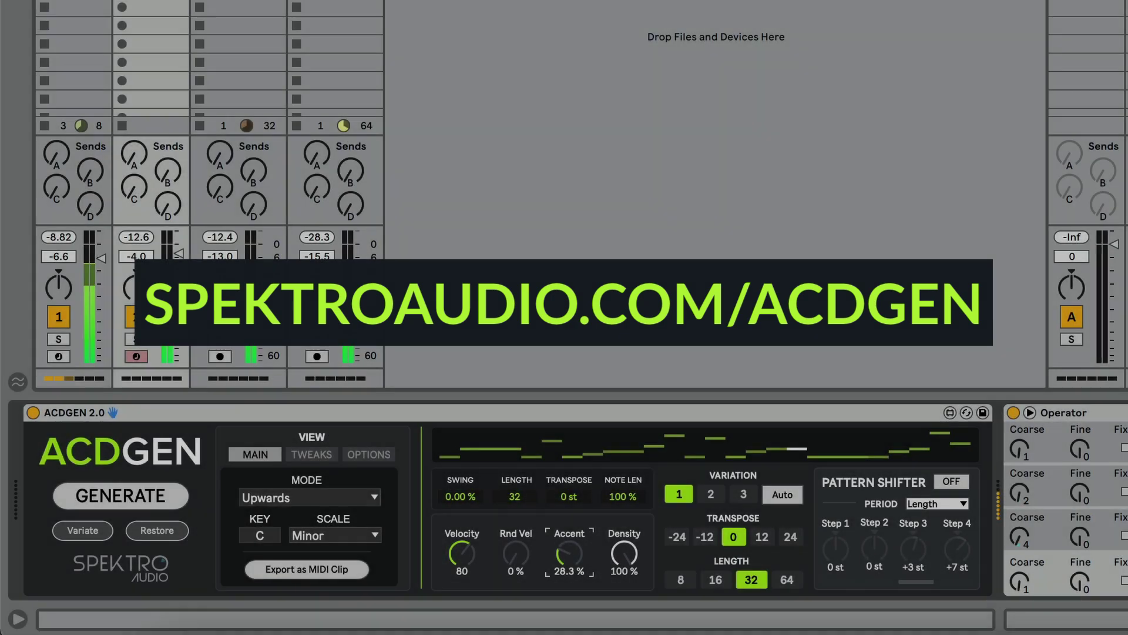